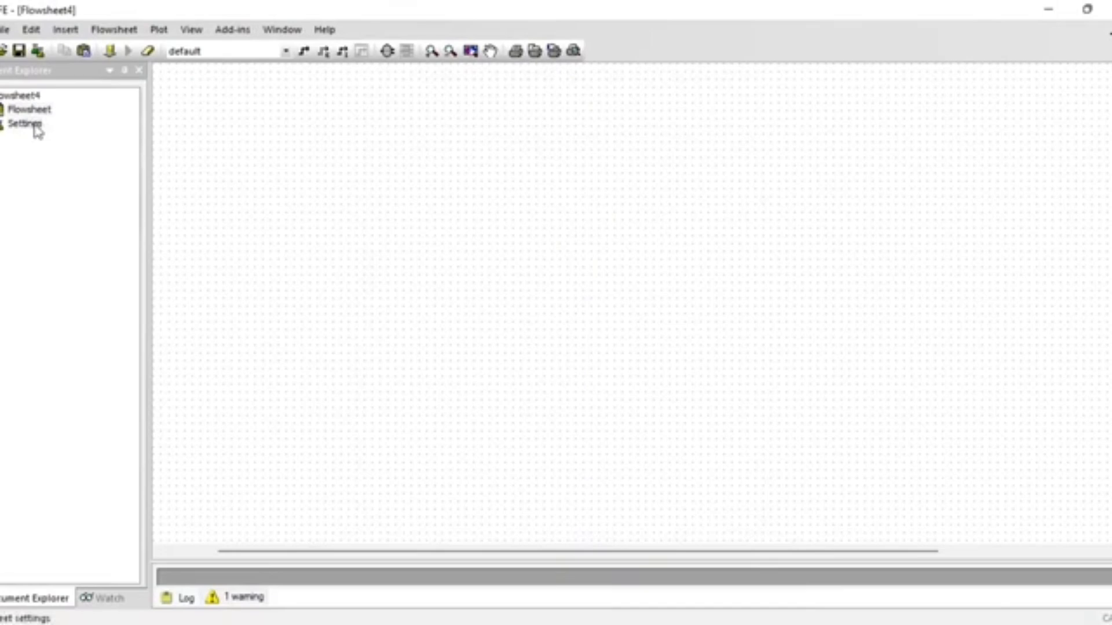
Add the CO2 - H2O TEA property package in the flowsheet settings and assign it to the default stream type.
double_click(34, 126)
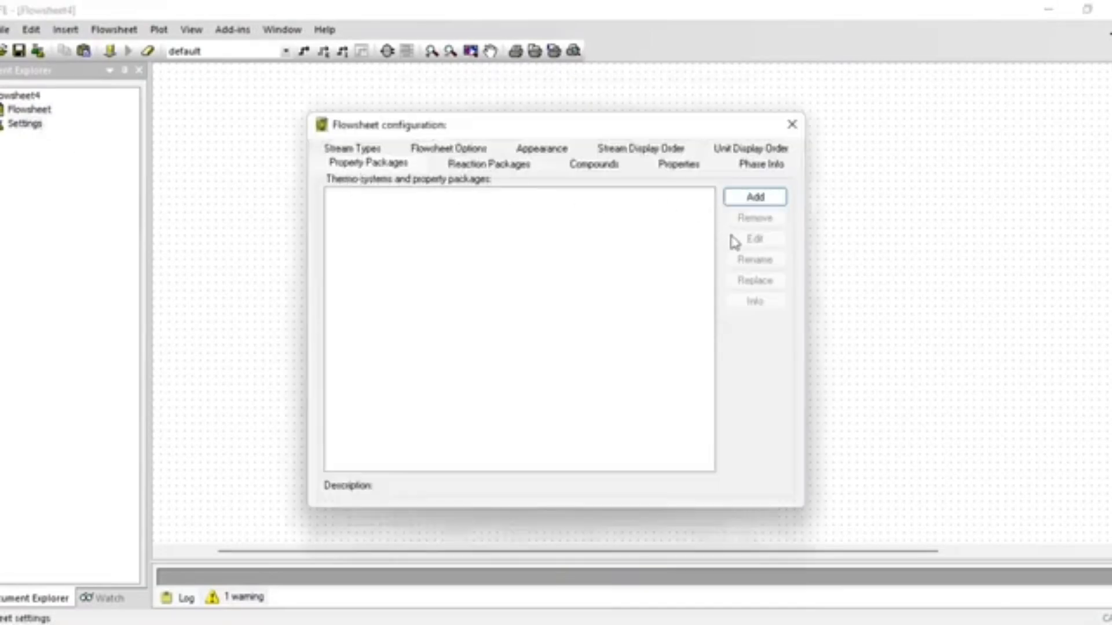
left_click(743, 195)
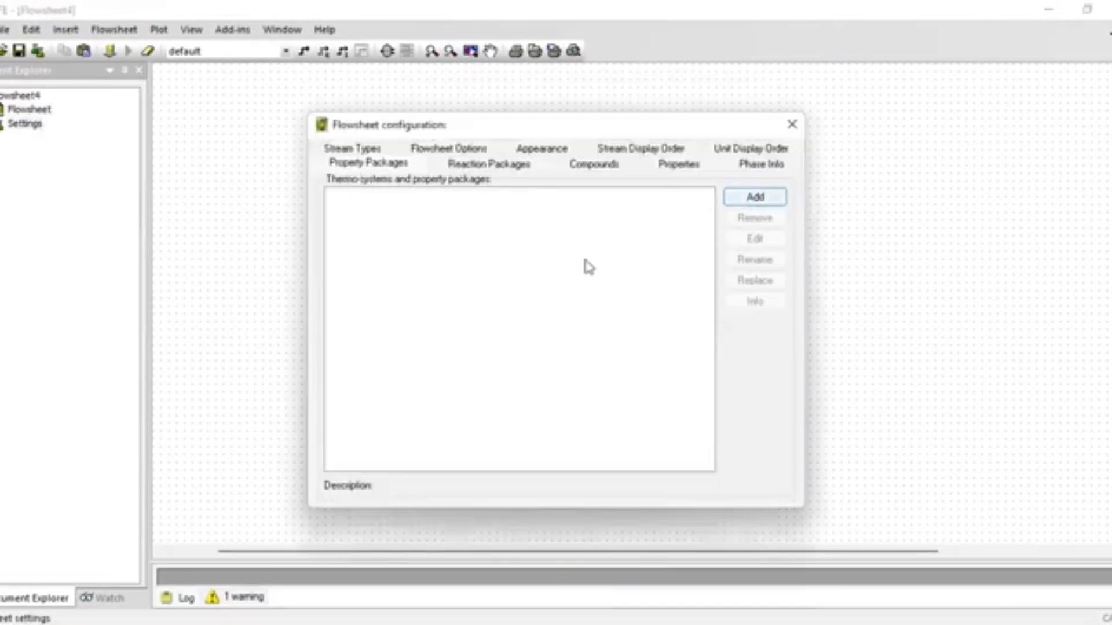
left_click(579, 451)
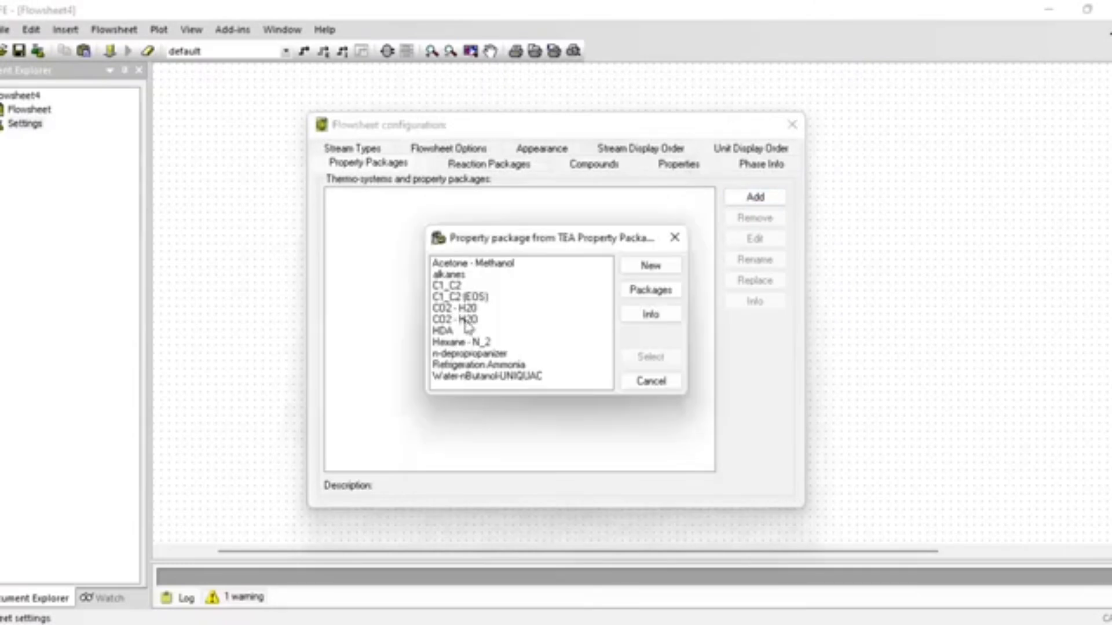
left_click(467, 320)
left_click(658, 358)
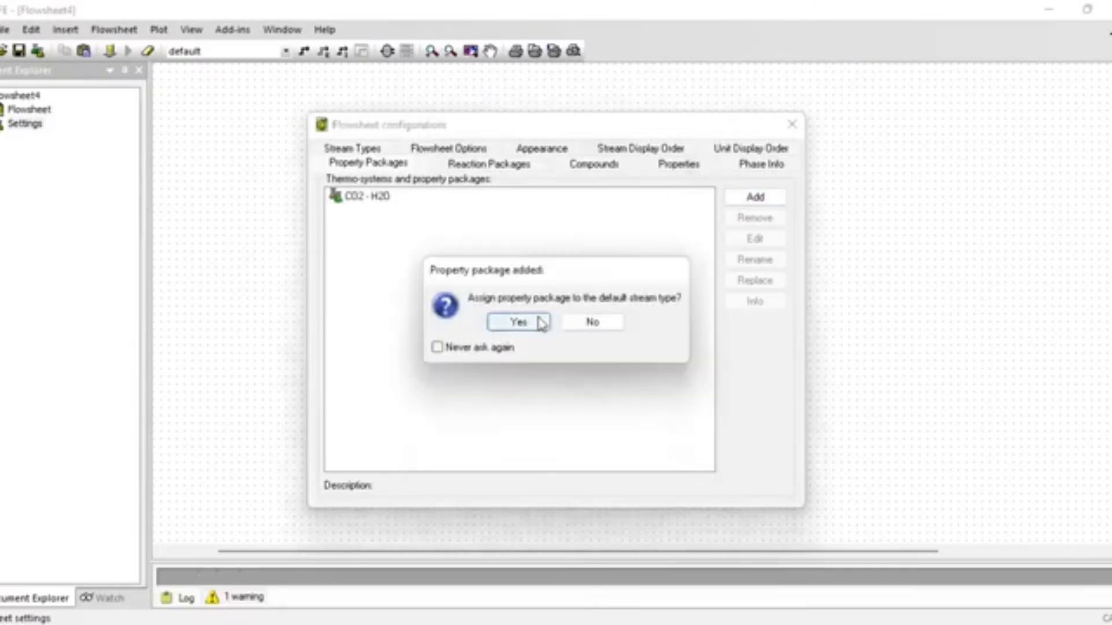
left_click(540, 323)
left_click(791, 125)
Insert a Compressor unit operation in the left part of the flowsheet.
left_click(386, 51)
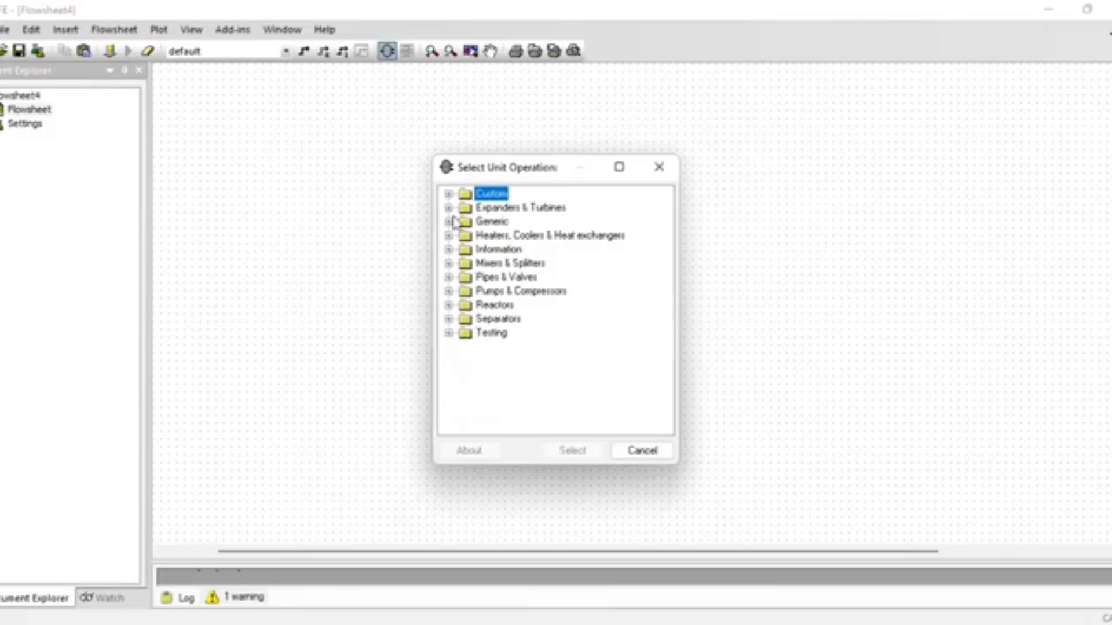
left_click(449, 291)
double_click(499, 321)
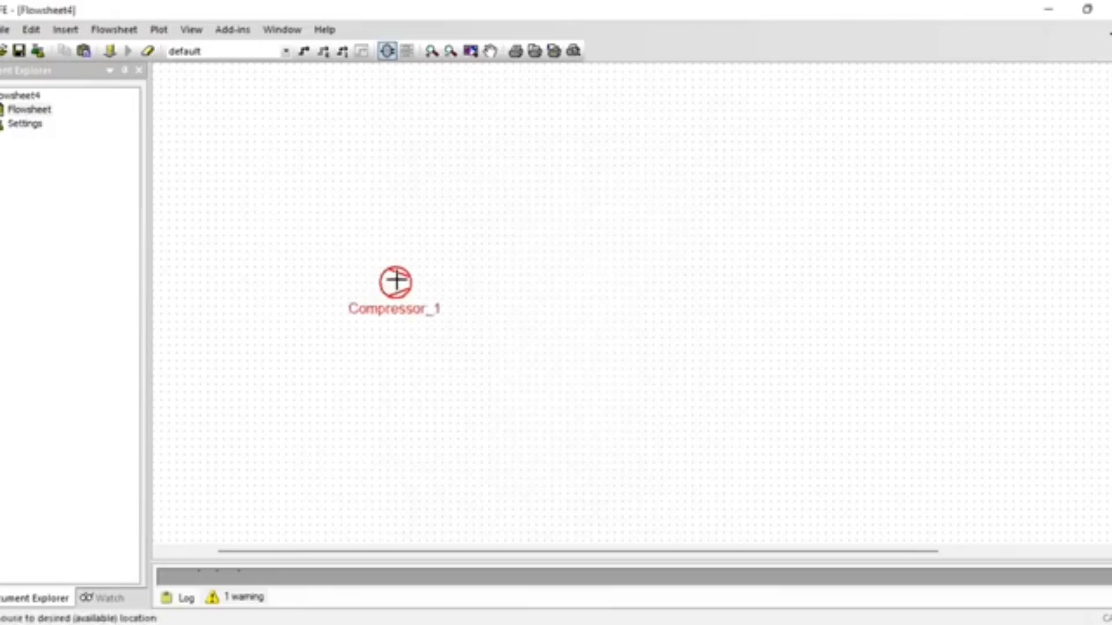
left_click(418, 266)
Insert a Valve unit operation to the right of the compressor, slightly higher on the flowsheet.
left_click(387, 51)
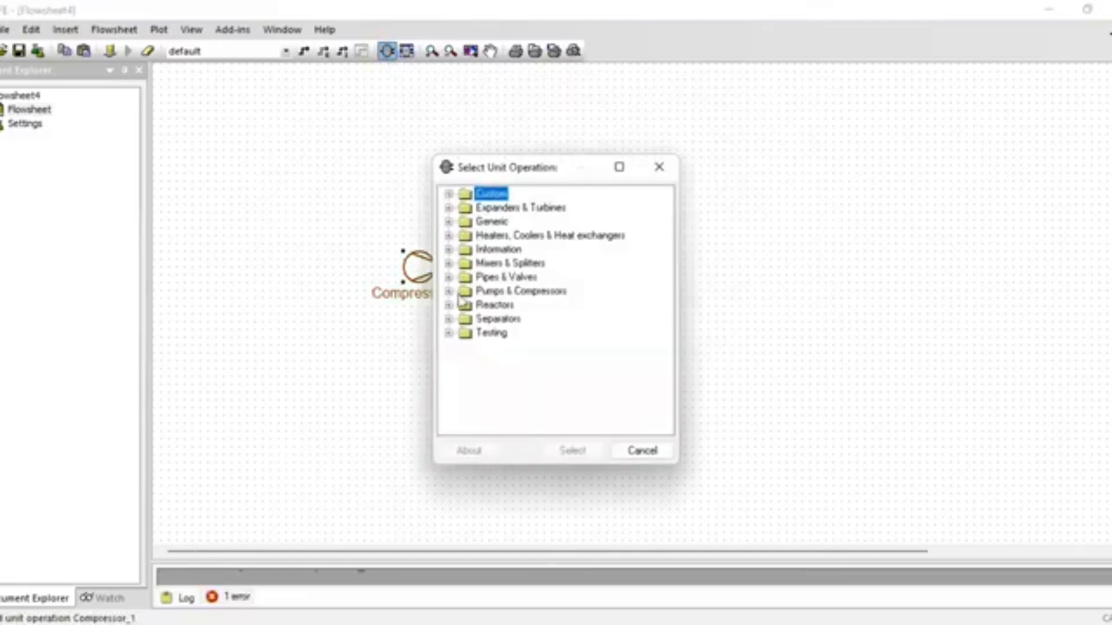
left_click(449, 291)
double_click(464, 277)
left_click(503, 291)
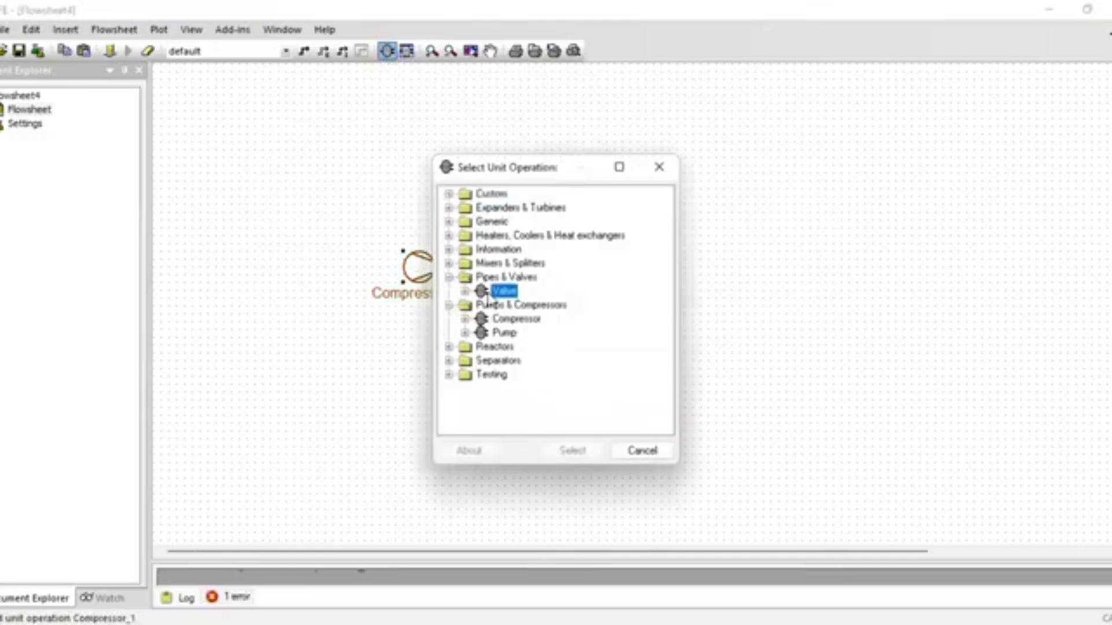
left_click(570, 450)
left_click(764, 278)
left_click(744, 226)
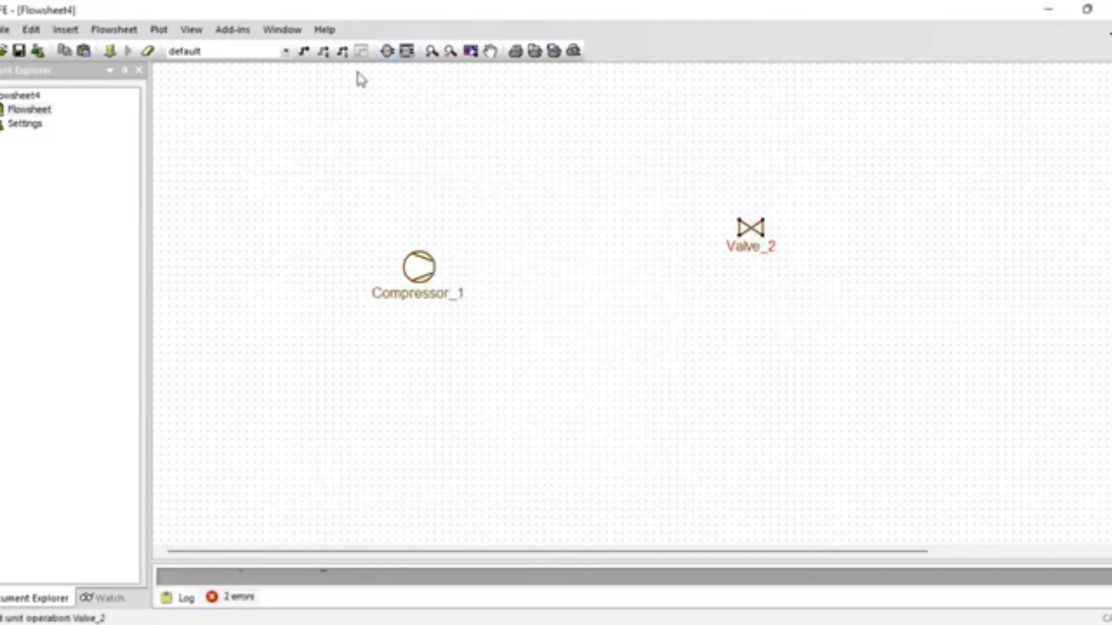
Insert a HeaterCooler unit operation above and between the compressor and the valve.
left_click(387, 51)
left_click(449, 235)
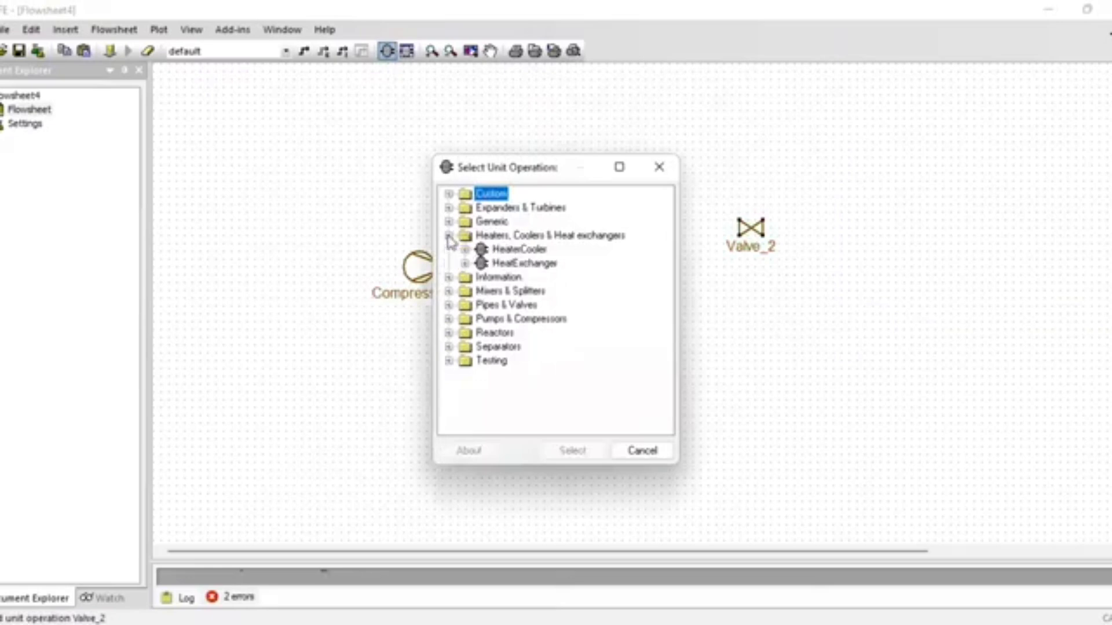
left_click(505, 249)
left_click(572, 451)
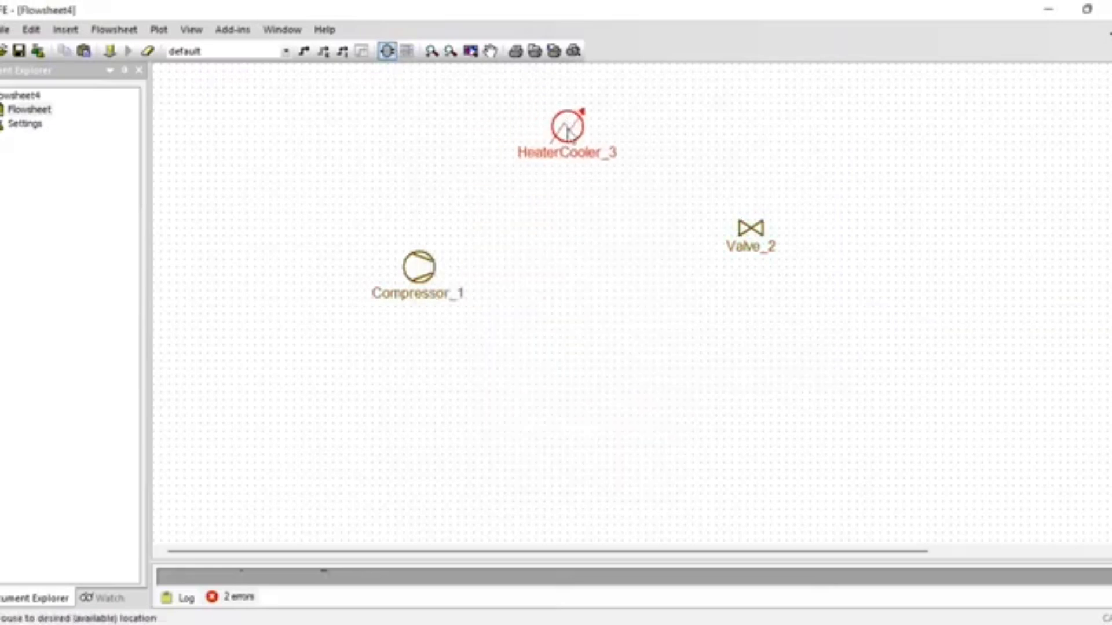
left_click(567, 125)
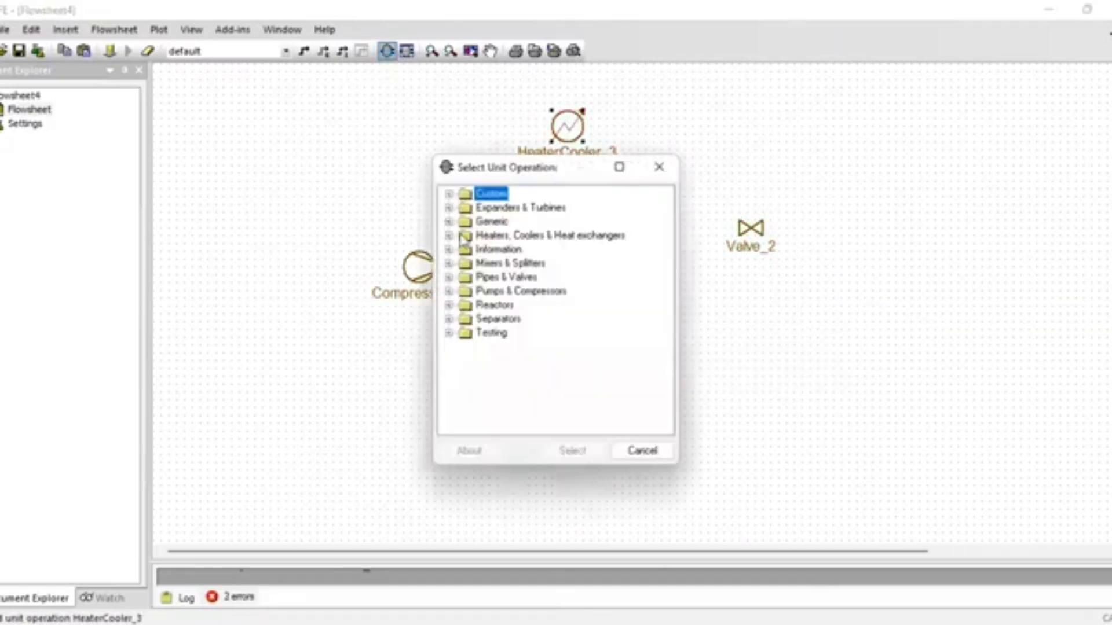
Insert a HeatExchanger unit operation below and between the compressor and the valve.
left_click(449, 235)
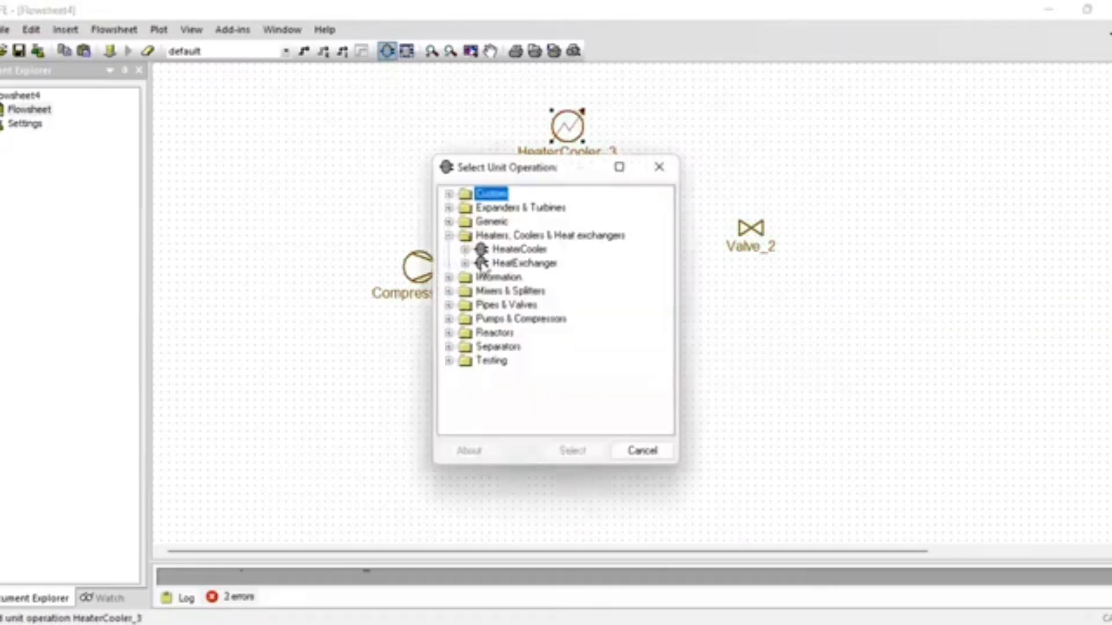
left_click(524, 263)
left_click(586, 453)
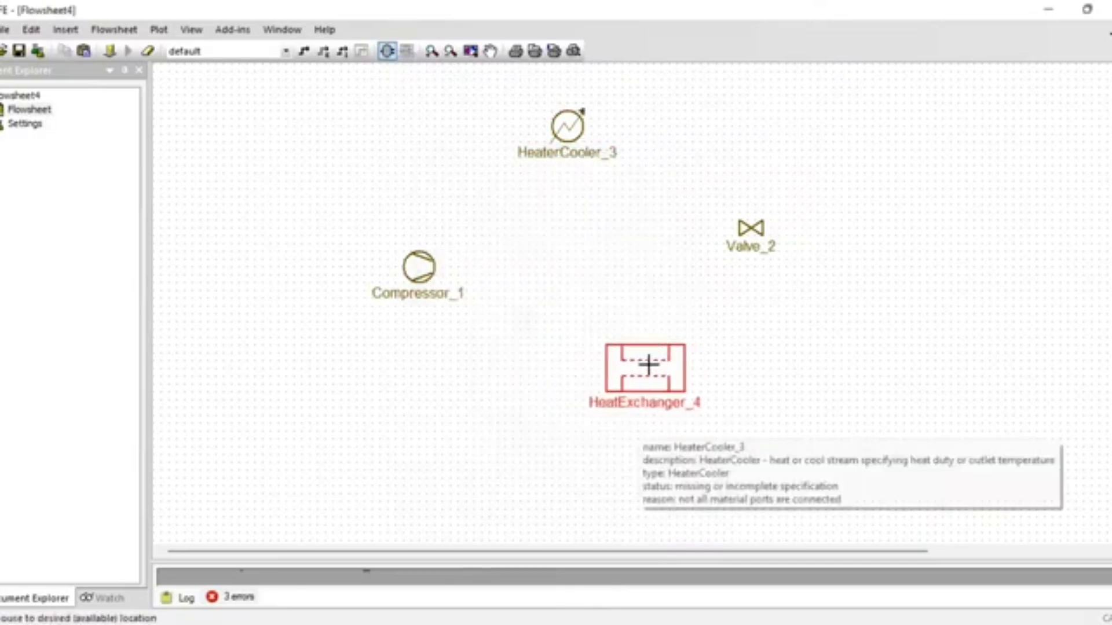
Draw a material stream from the valve's outlet to the heat exchanger's Inlet1 port.
left_click(304, 52)
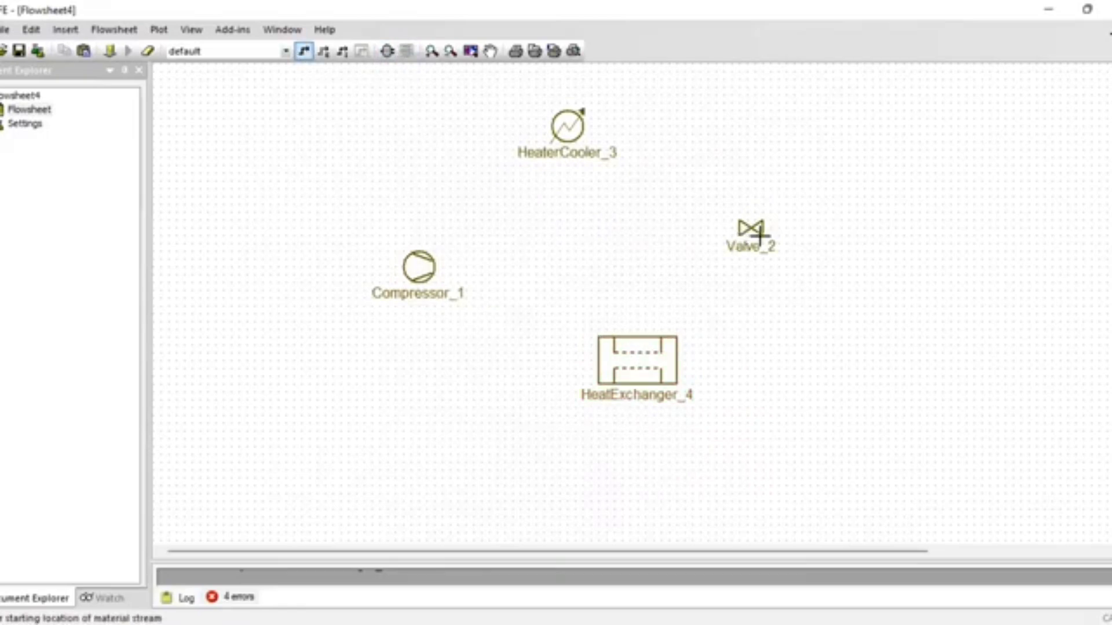
left_click(747, 231)
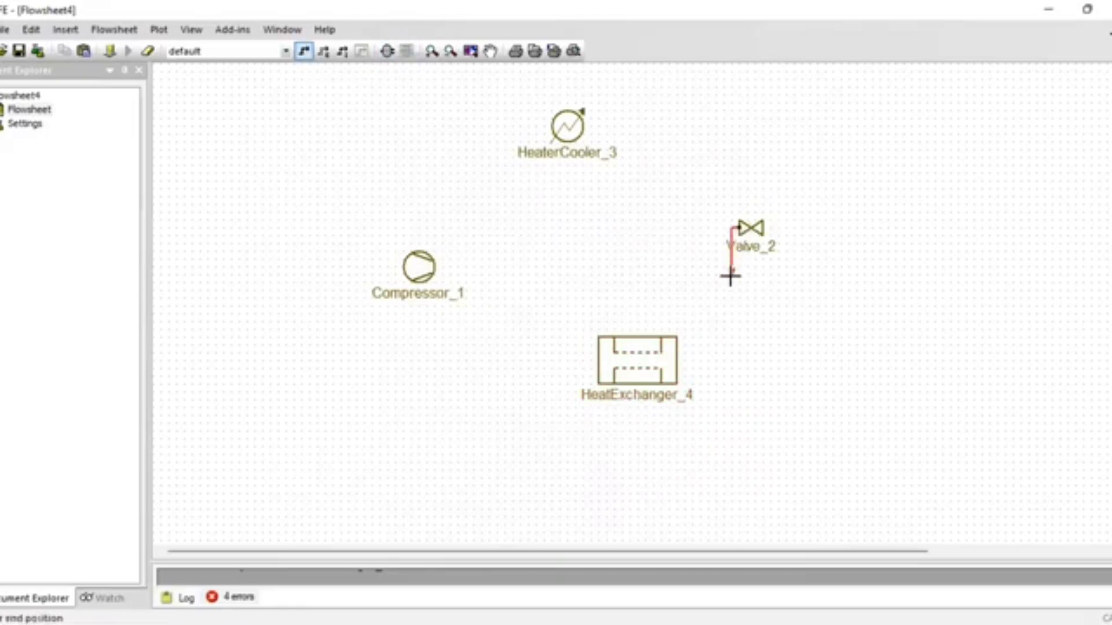
left_click(615, 334)
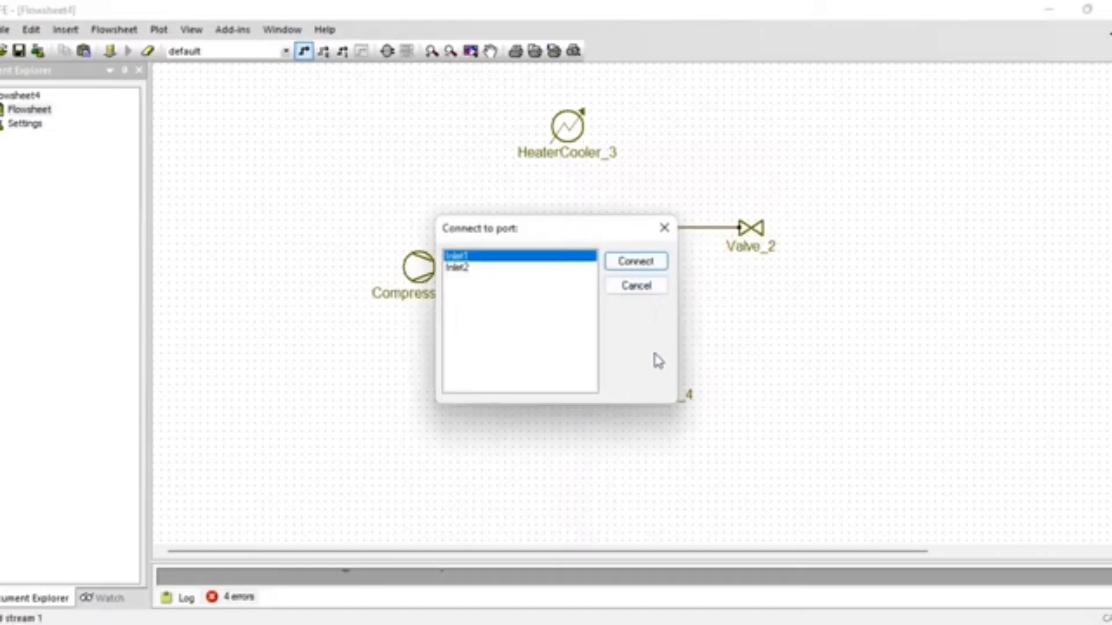
left_click(643, 264)
mouse_move(740, 228)
left_mouse_down()
mouse_move(779, 229)
mouse_move(761, 227)
left_mouse_up()
Draw a material stream from the heat exchanger's Outlet1 port to the compressor inlet.
left_click(303, 51)
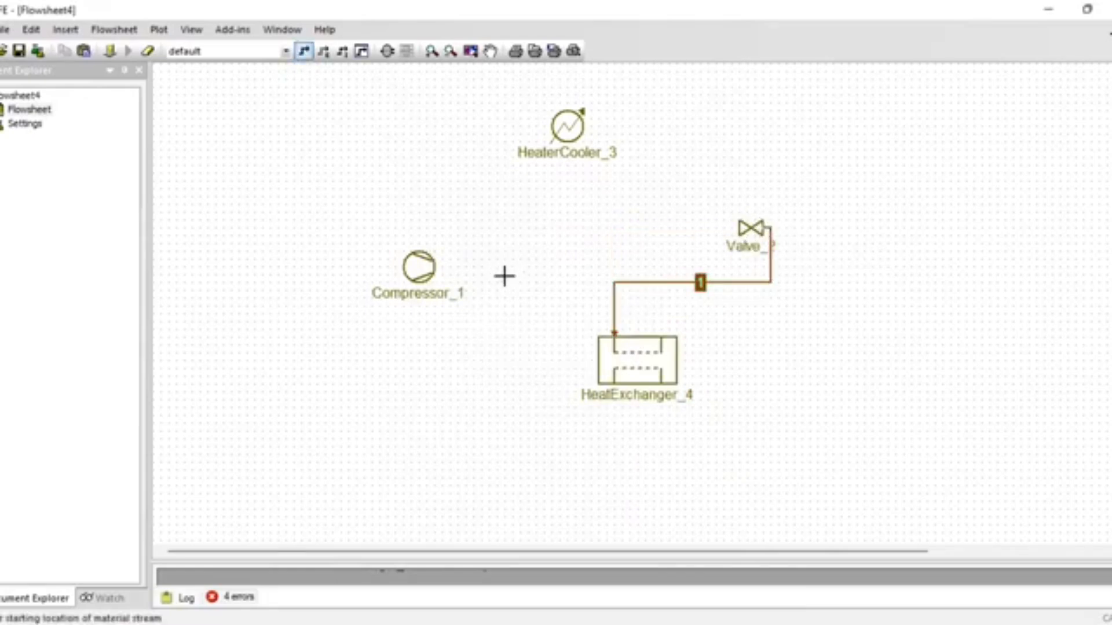
left_click(614, 383)
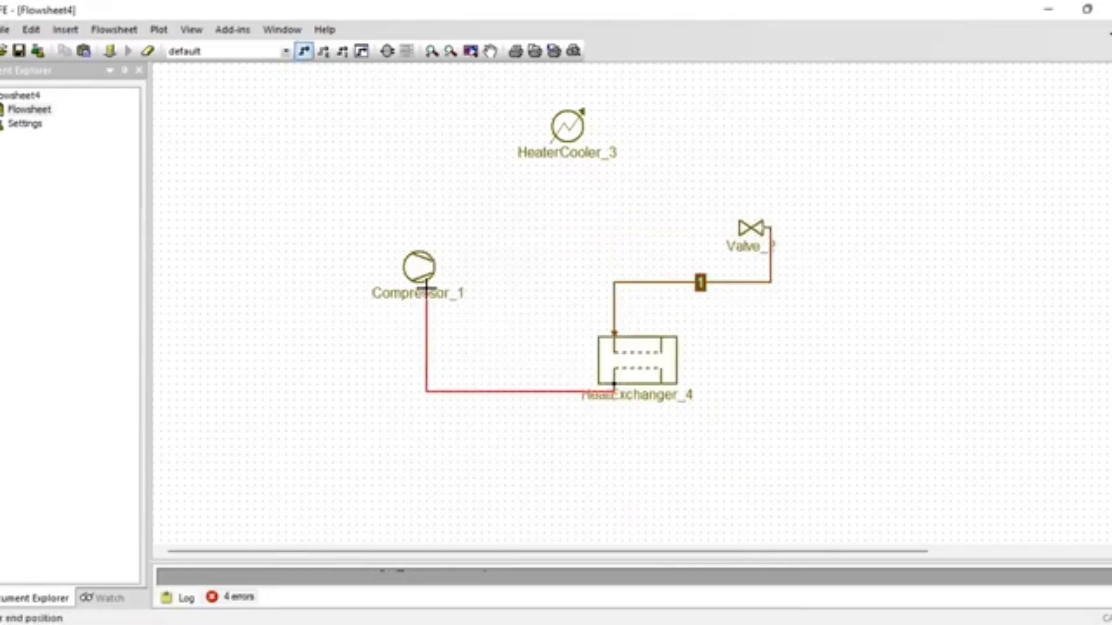
left_click(427, 280)
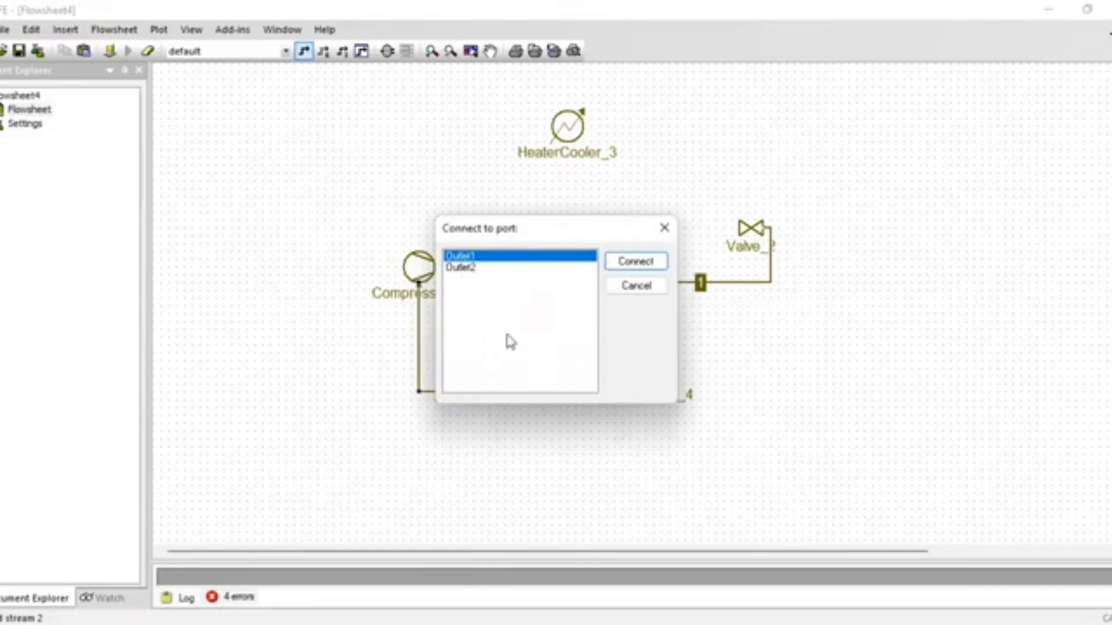
left_click(635, 262)
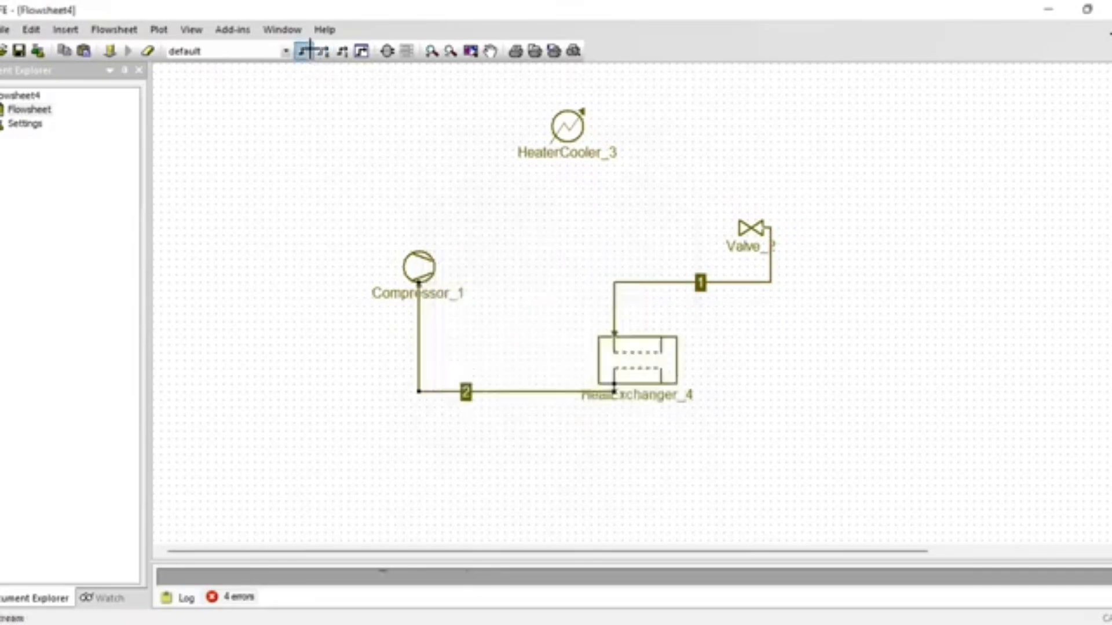
Connect the compressor outlet to the HeaterCooler and the HeaterCooler outlet to the valve inlet with material streams.
left_click(412, 245)
left_click(549, 125)
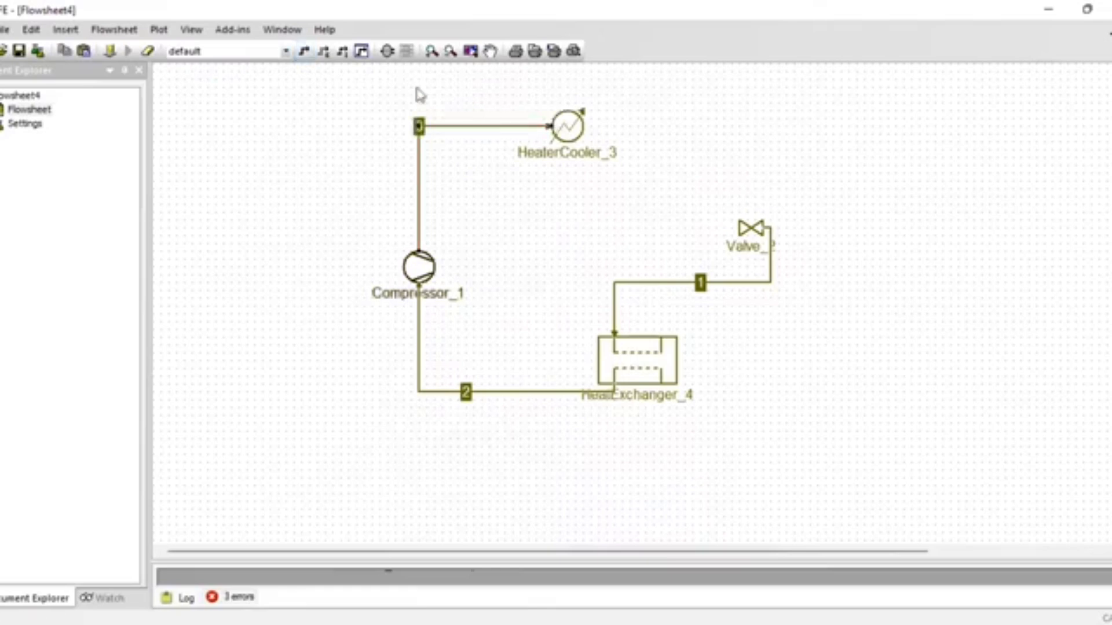
left_click(585, 125)
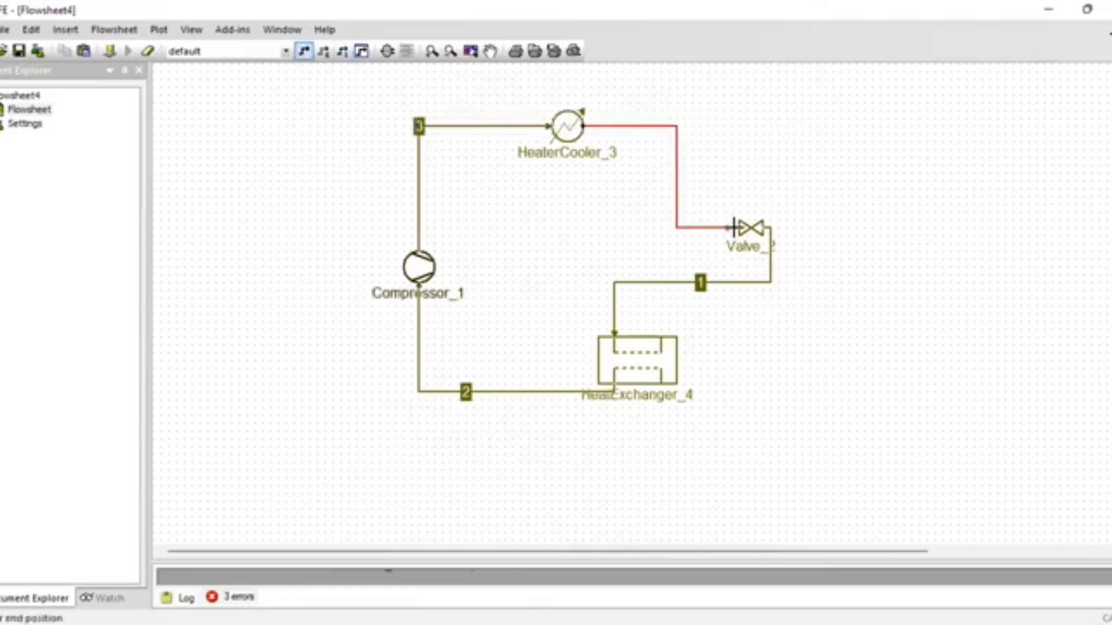
left_click(739, 228)
key("Escape")
Add a feed stream into the heat exchanger's second inlet and a product stream from its second outlet, with outer ends aligned.
left_click(304, 50)
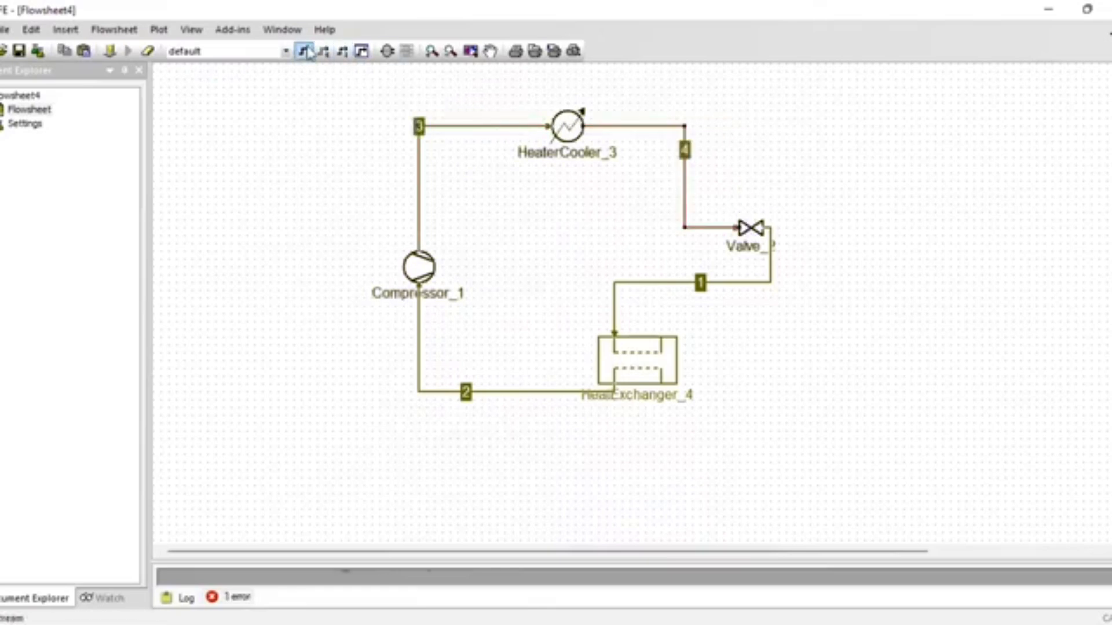
left_click(817, 313)
left_click(660, 334)
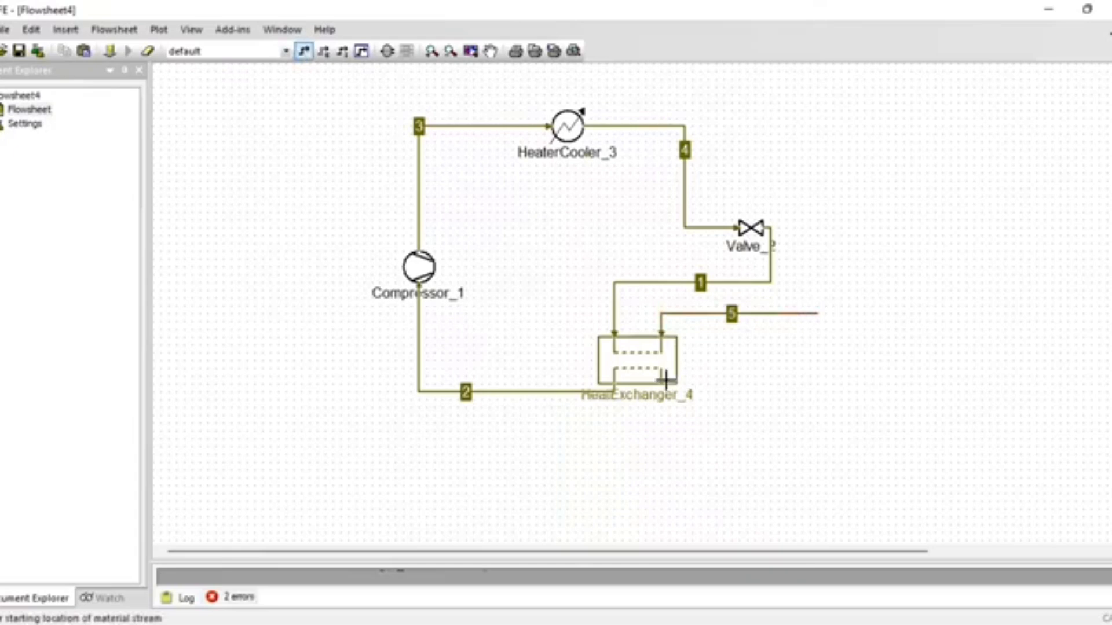
left_click(660, 383)
left_click(825, 407)
key("Escape")
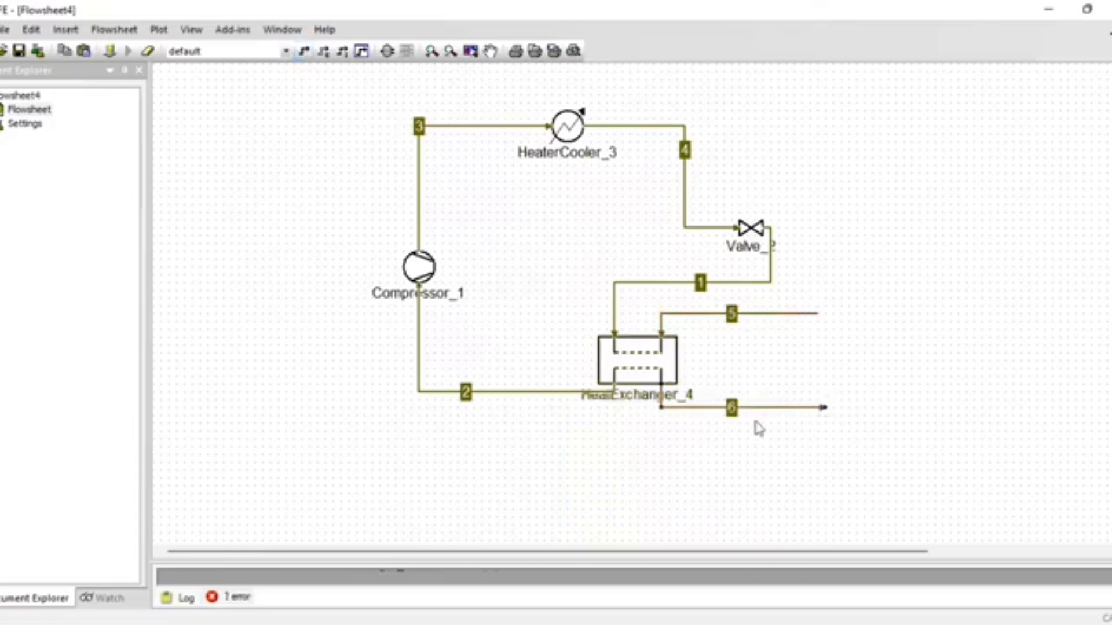
left_click_drag(816, 314, 825, 313)
Rename the stream between the valve and the heat exchanger as 1 - CO2.
left_click(701, 283)
type("1 - ")
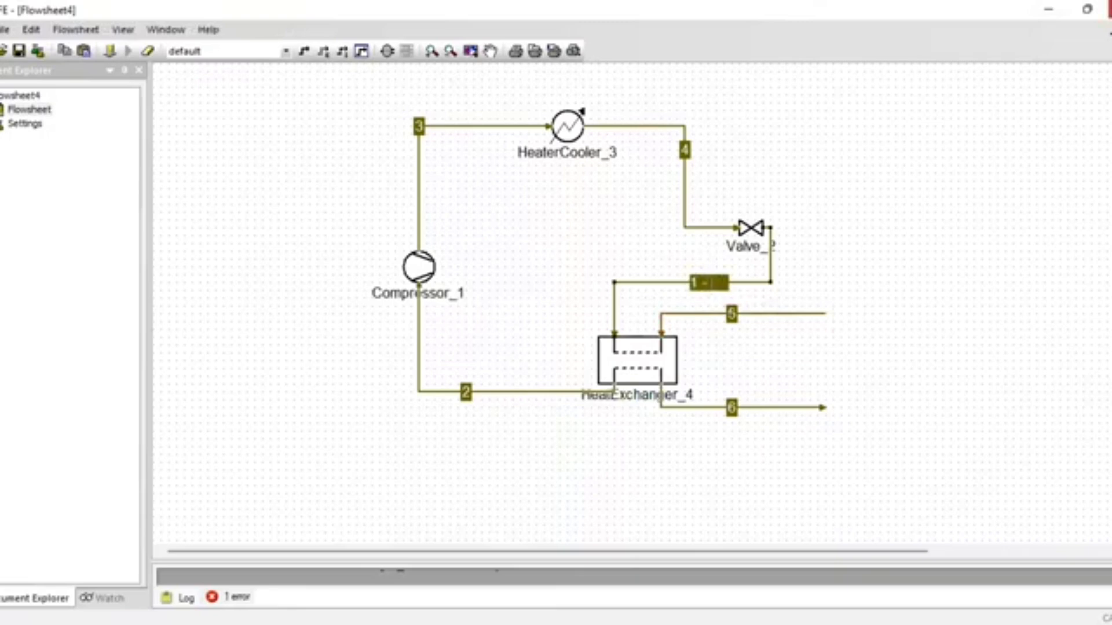
type("CO2")
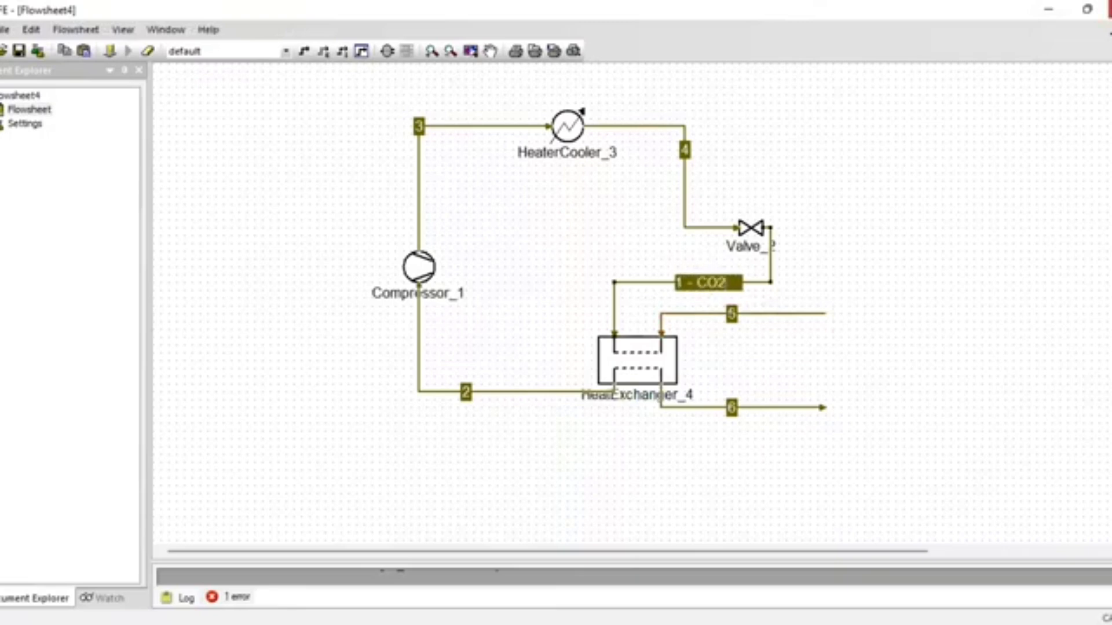
Rename the heat exchanger's external feed stream as Water in and its external product stream as Water out.
left_click(732, 314)
type("WATER")
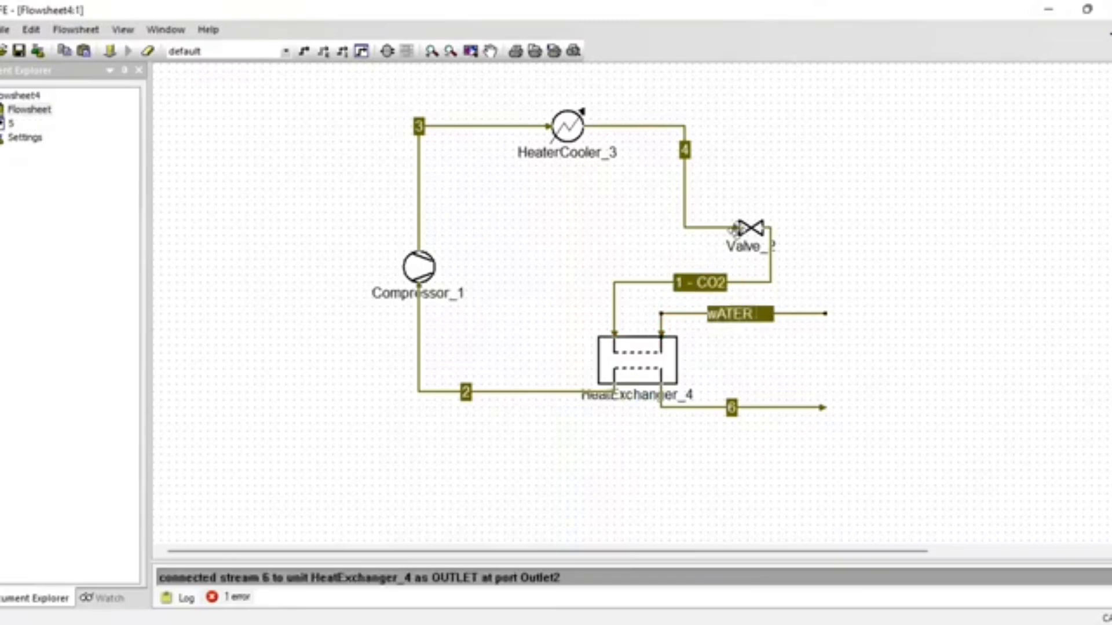
key("BackSpace")
key("BackSpace")
key("BackSpace")
key("BackSpace")
key("BackSpace")
type("Water in")
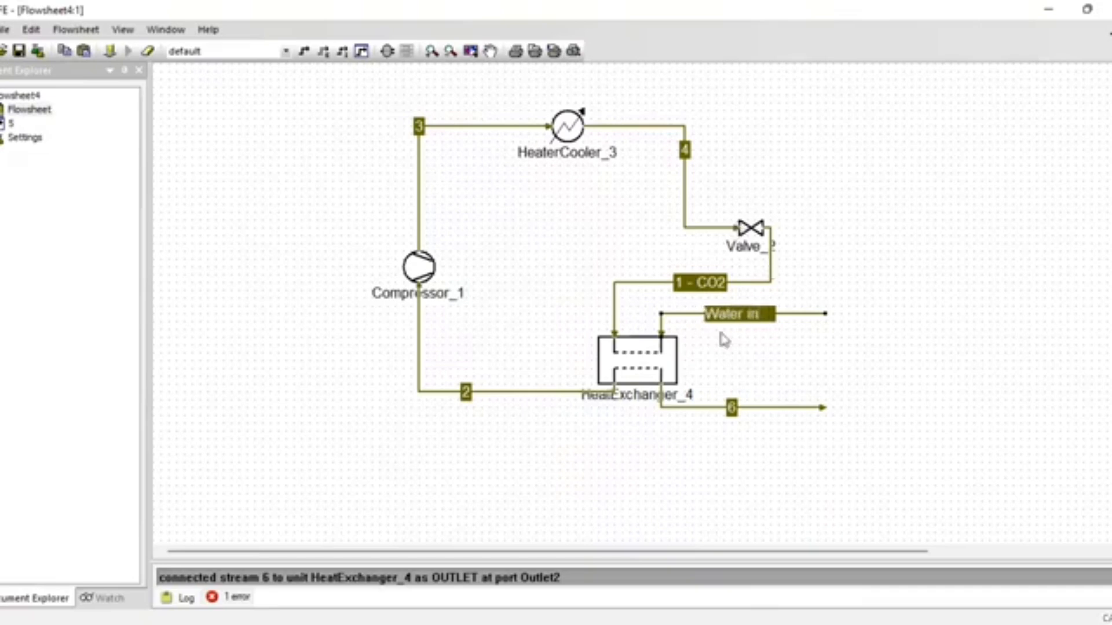
left_click(731, 407)
type("Water out")
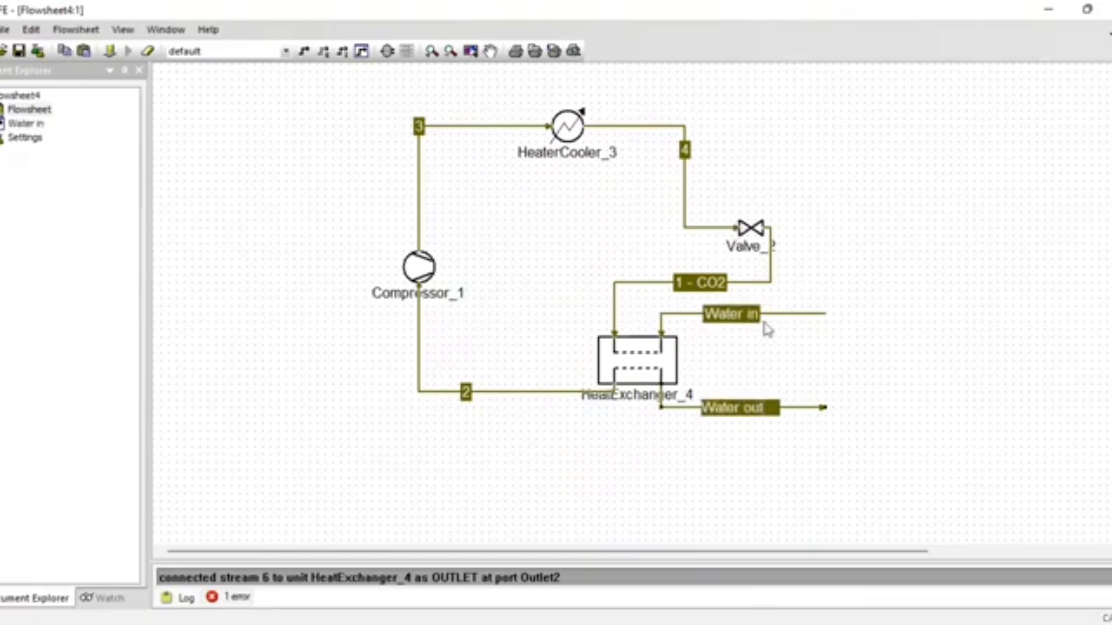
left_click(739, 315)
Rename the stream between the heat exchanger and the compressor as 2 - CO2.
left_click(467, 393)
type("2 - CO2")
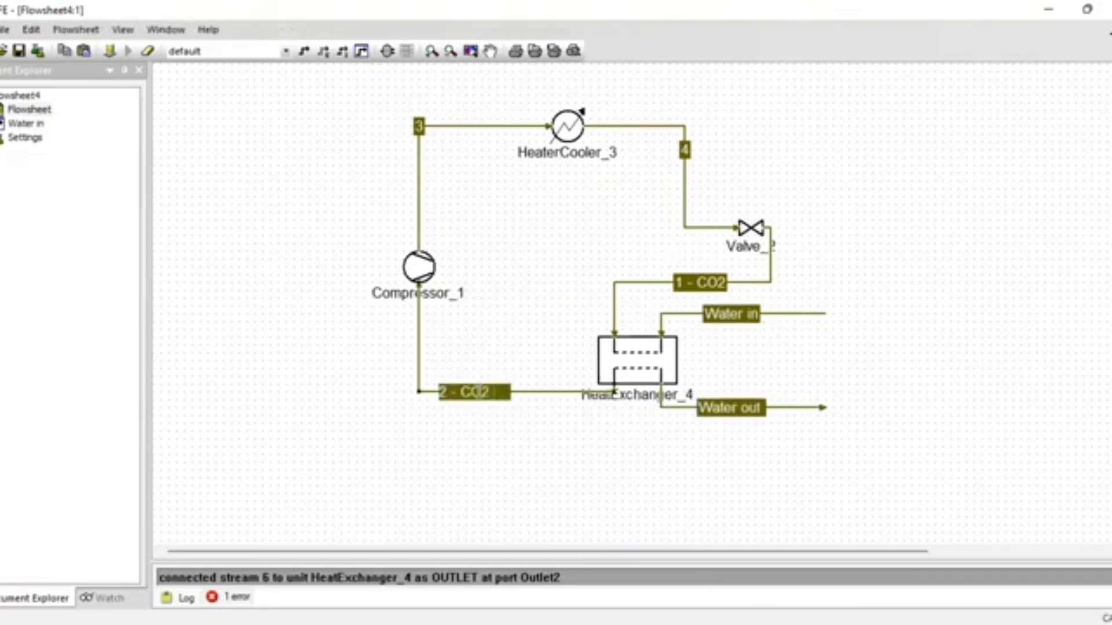
left_click(526, 439)
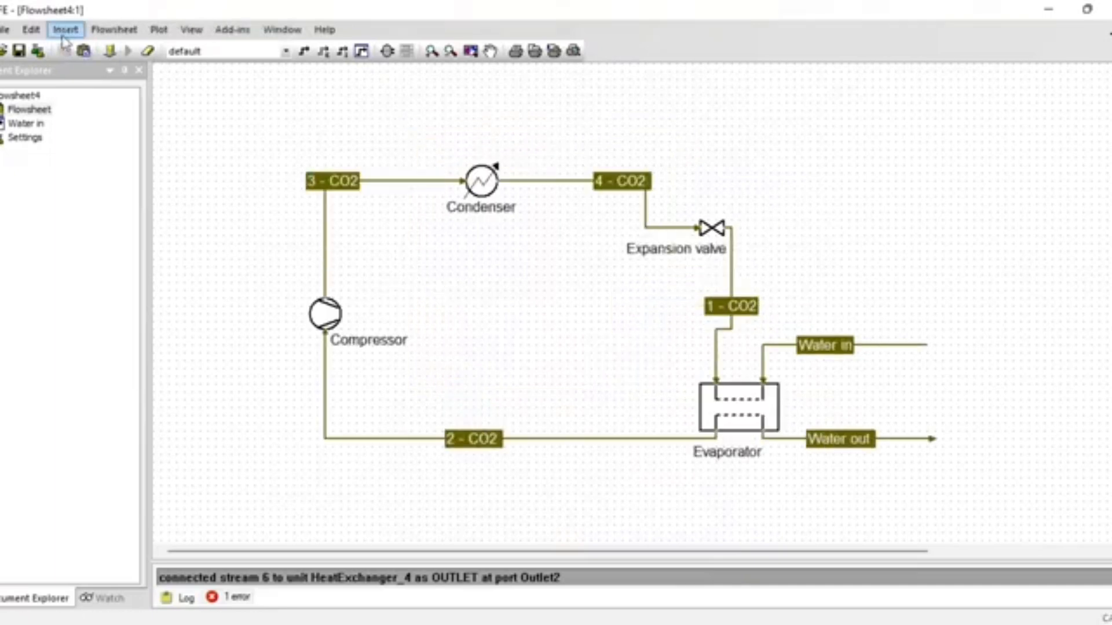
Insert a stream report below the flowsheet listing streams 1 - CO2 through 4 - CO2, Water in and Water out.
left_click(64, 29)
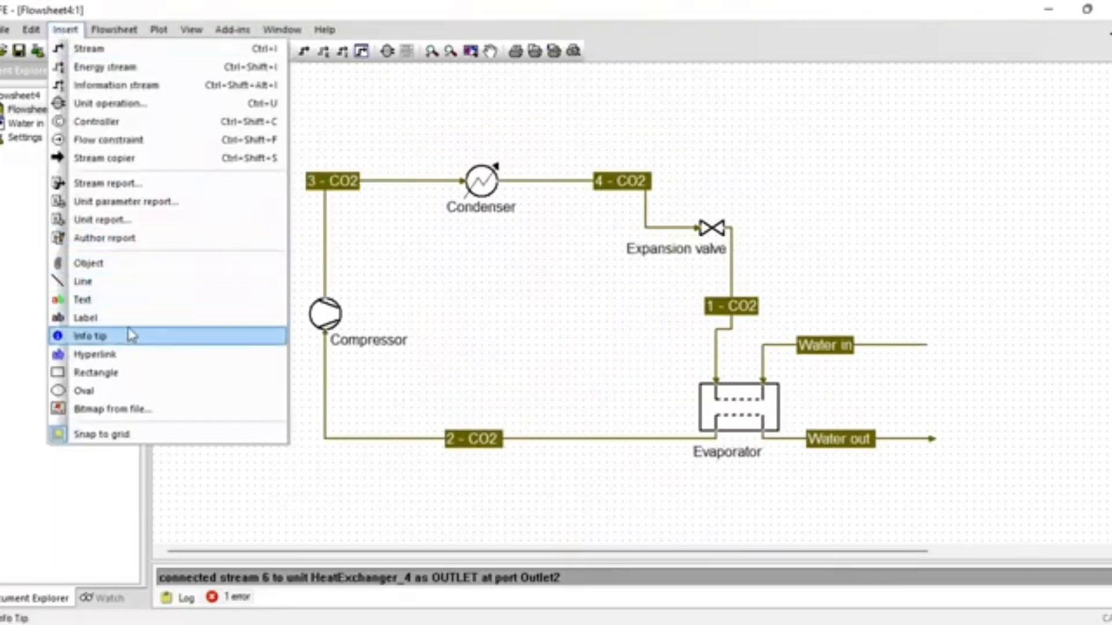
left_click(145, 183)
left_click(325, 491)
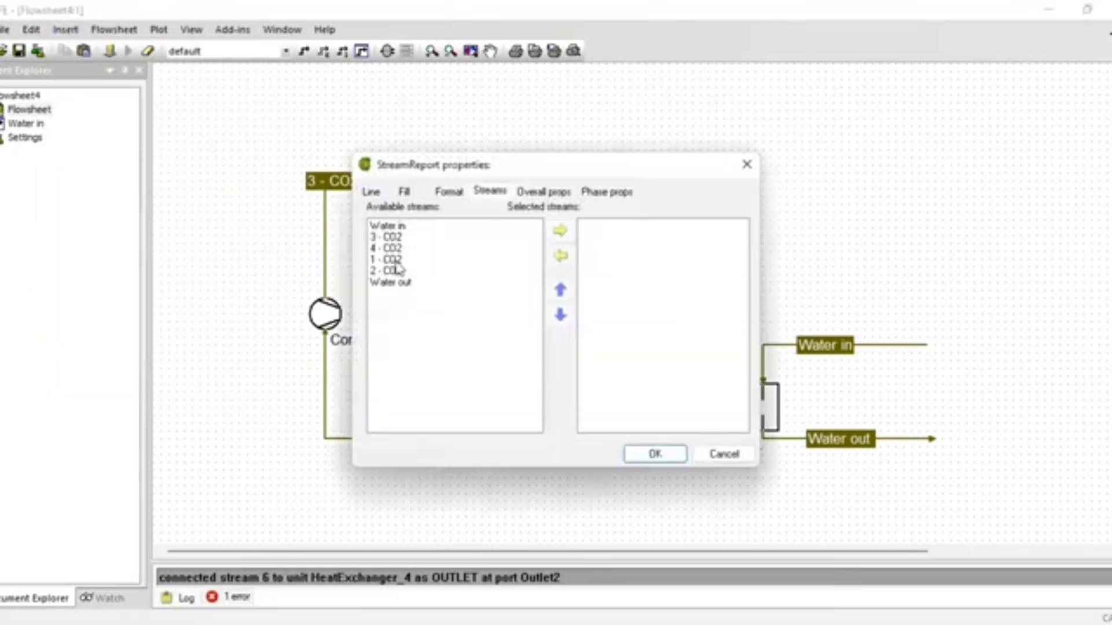
left_click_drag(399, 259, 402, 270)
left_click(559, 230)
key("Return")
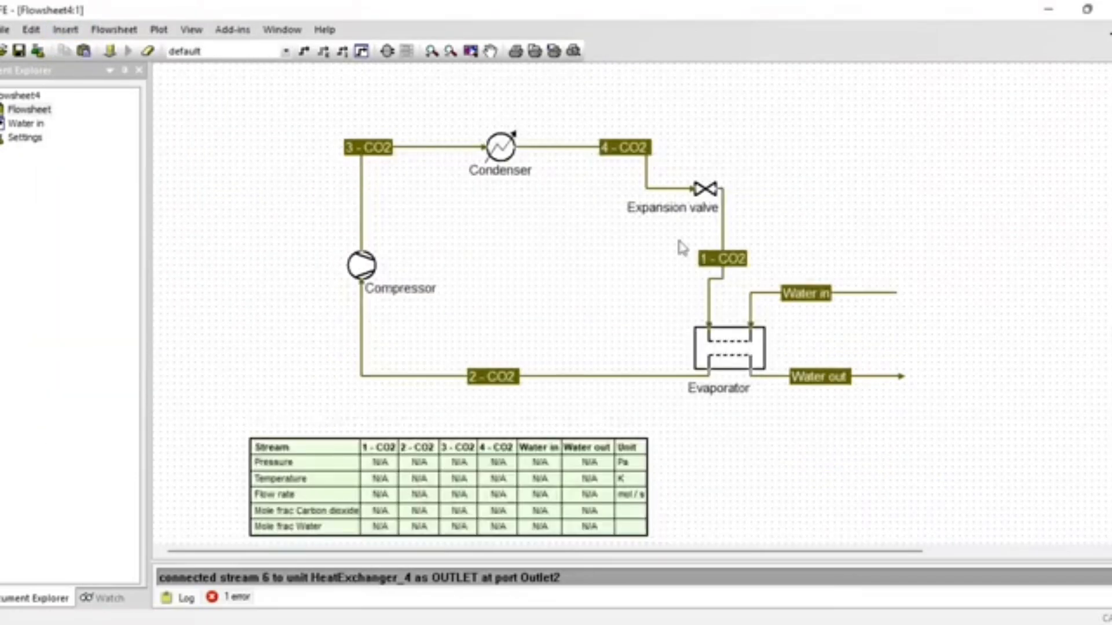
Change the temperature unit to °C and set the Water in stream's temperature to 12 °C.
double_click(835, 299)
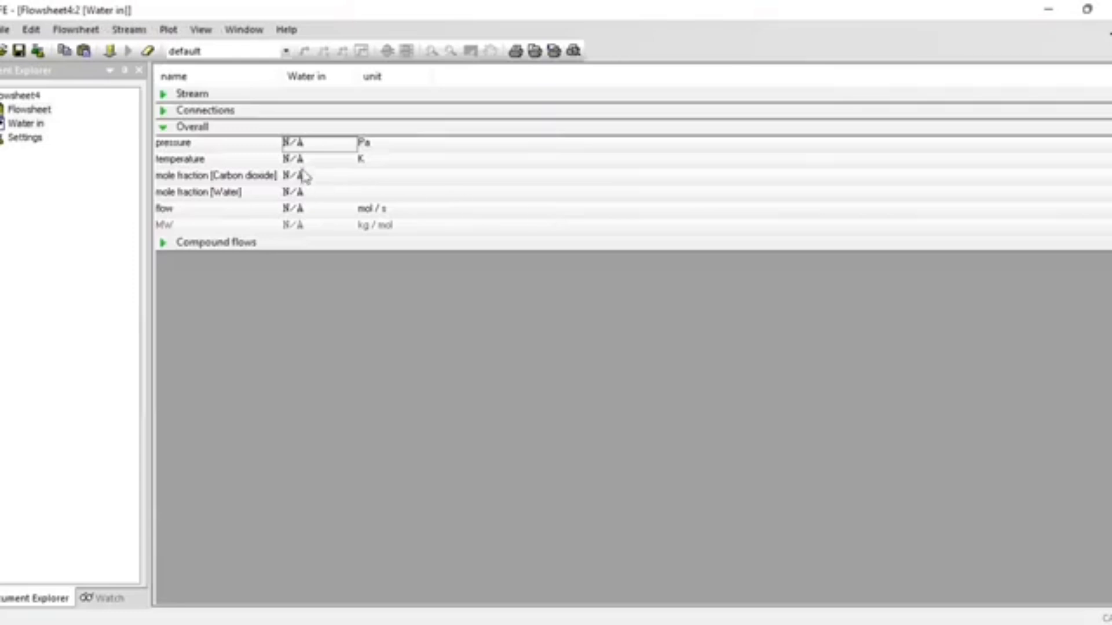
left_click(367, 144)
left_click(365, 163)
left_click(412, 169)
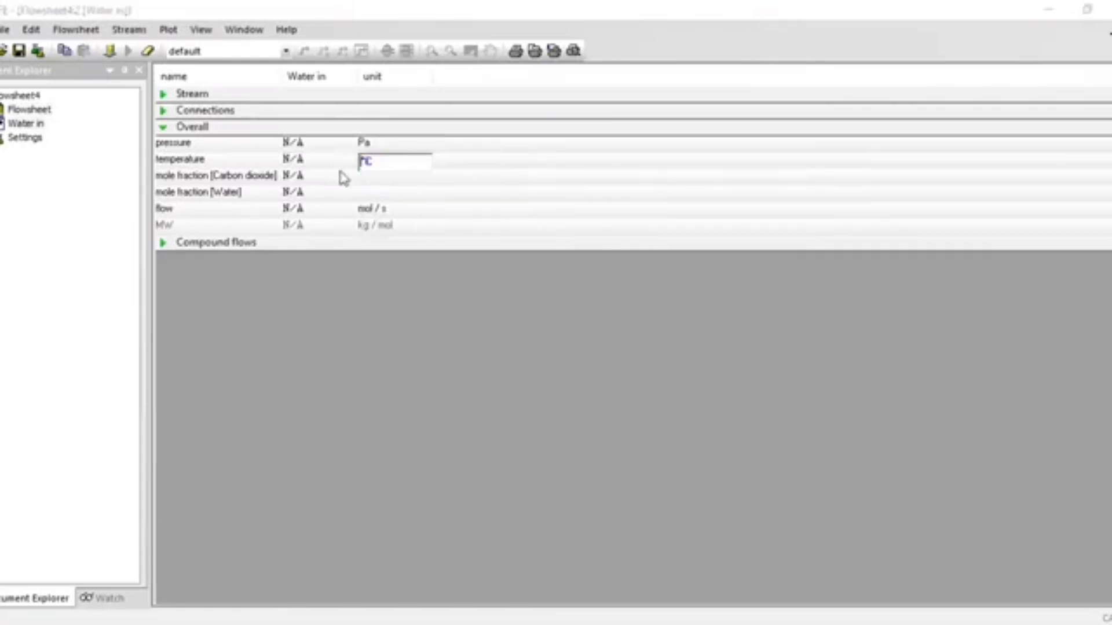
left_click(318, 159)
type("12")
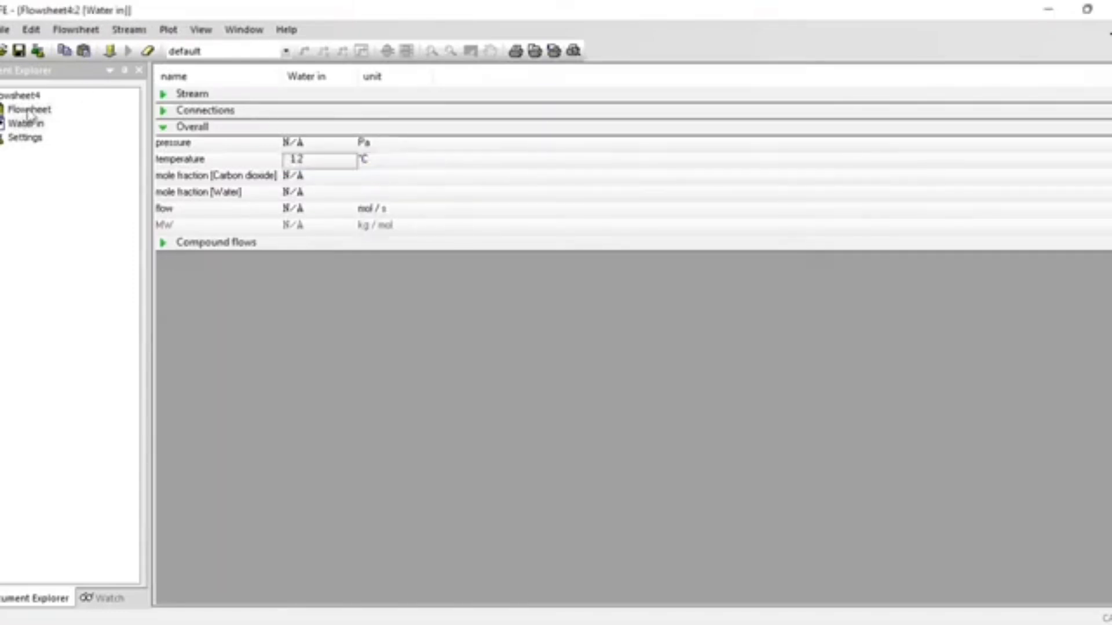
Set the Water out stream's temperature to 0 °C and its pressure to 2 bar.
double_click(27, 110)
double_click(782, 378)
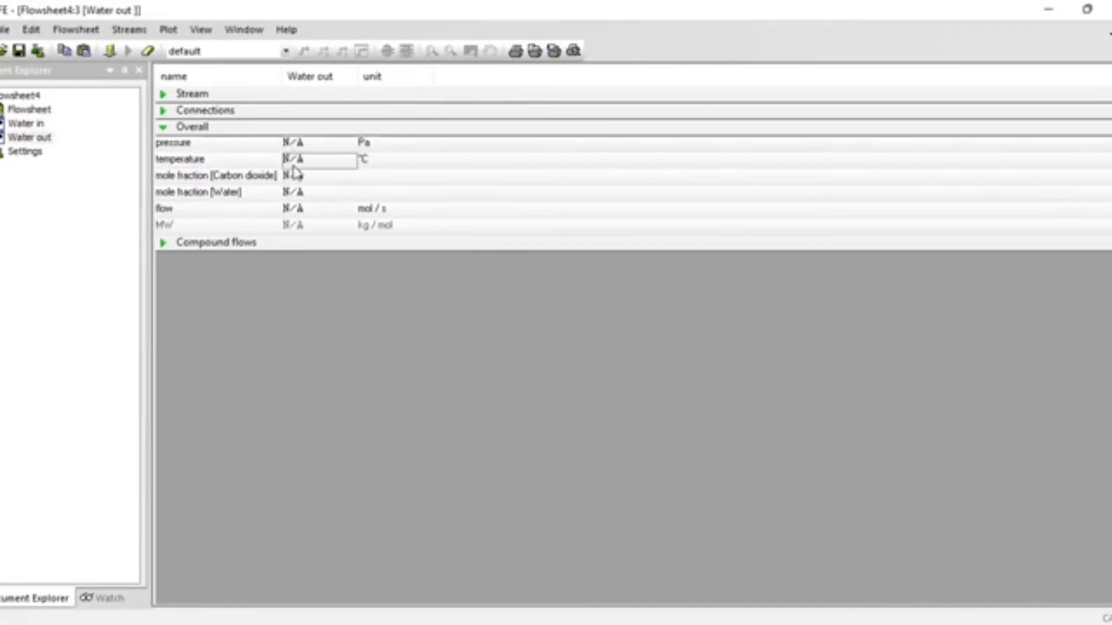
left_click(296, 163)
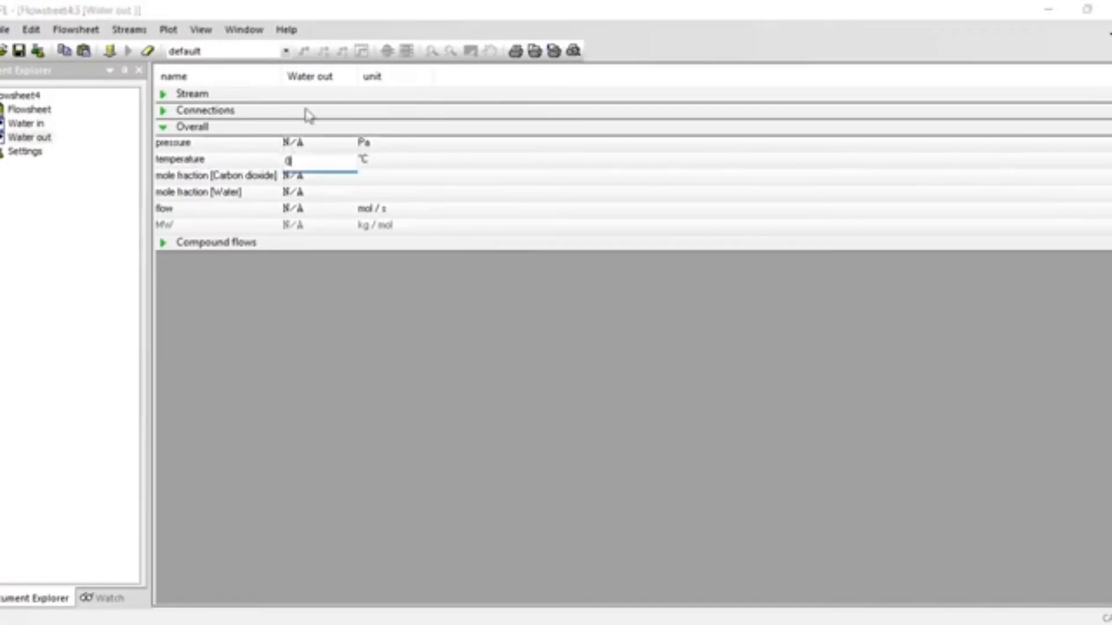
left_click(364, 143)
left_click(403, 147)
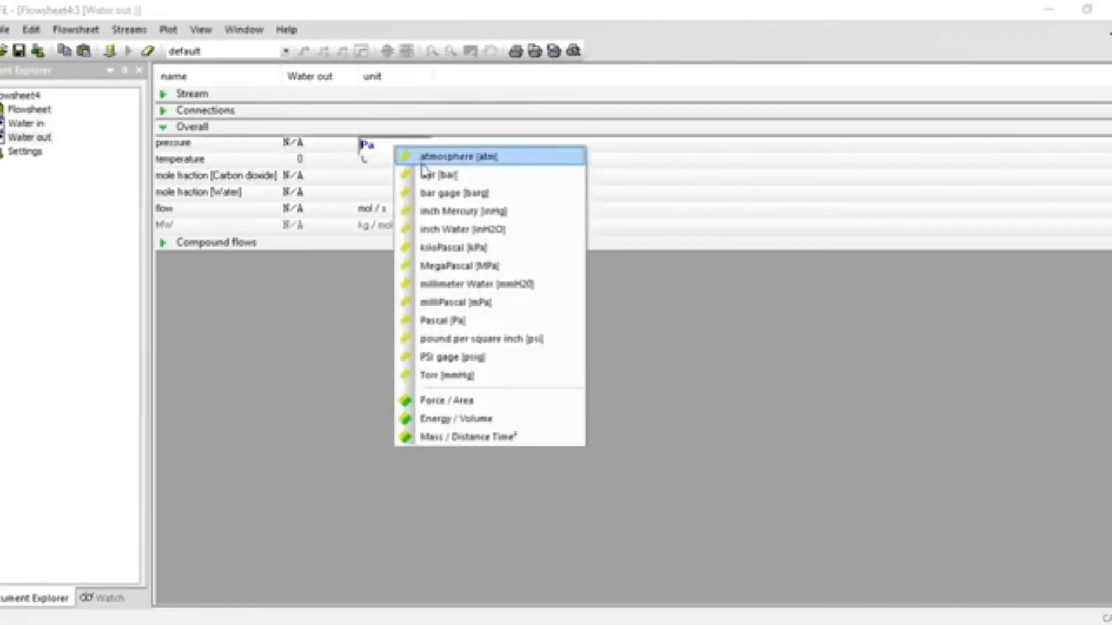
left_click(403, 173)
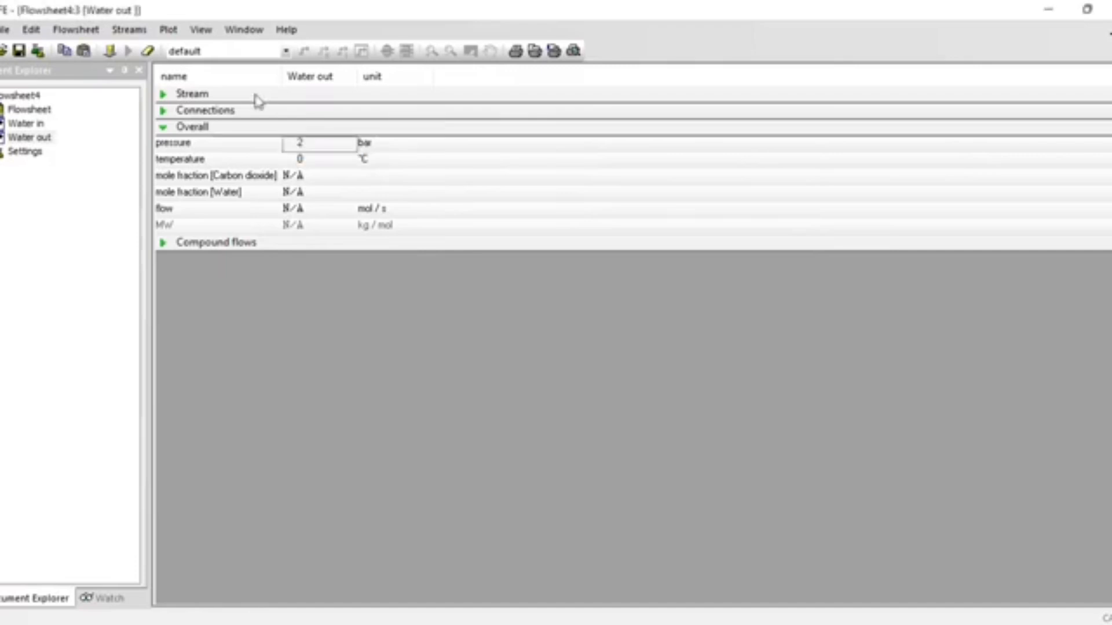
Specify the Water in stream with 2 bar pressure, mole fractions of 0 carbon dioxide and 1 water, and a 125 kg/h flow.
double_click(35, 111)
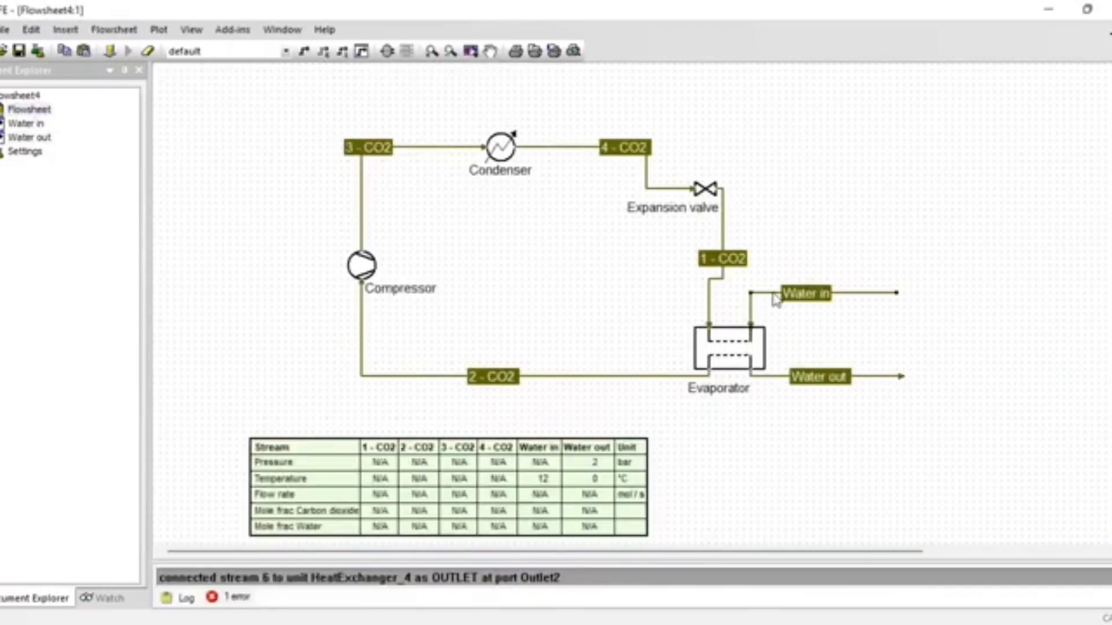
double_click(777, 295)
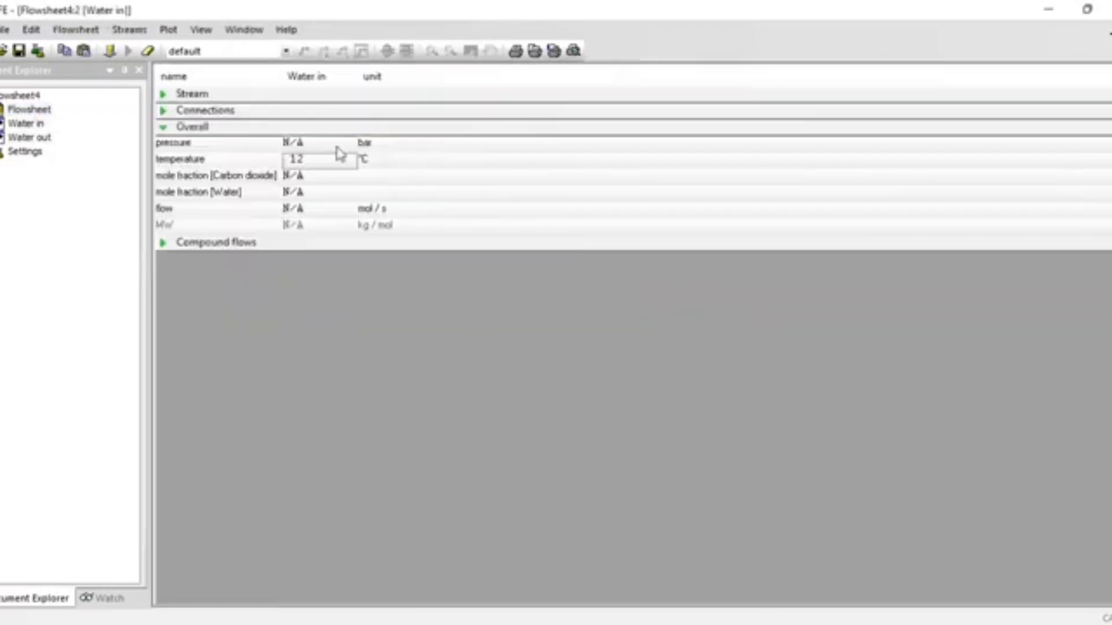
left_click(296, 193)
key("Return")
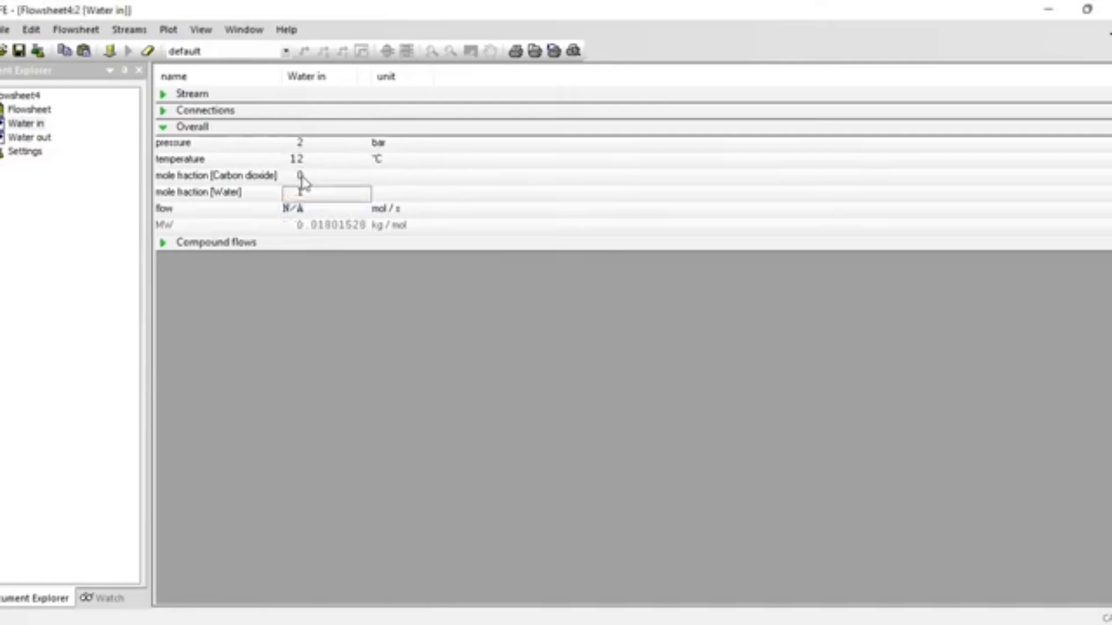
left_click(294, 210)
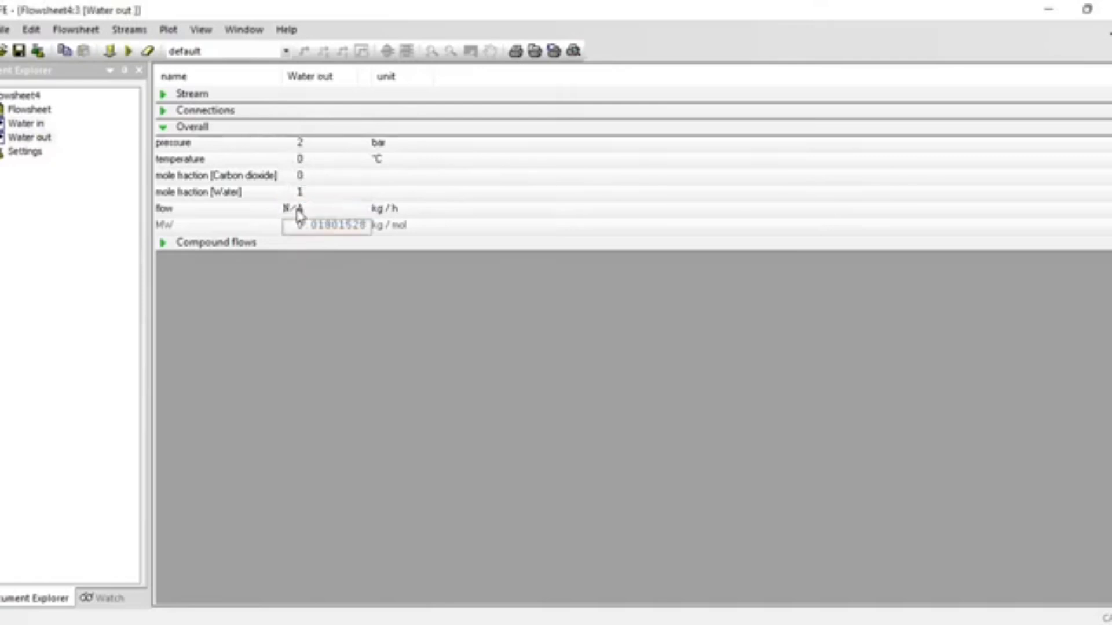
Set the flow of the Water out stream to 125 kg/h.
left_click(298, 209)
type("125")
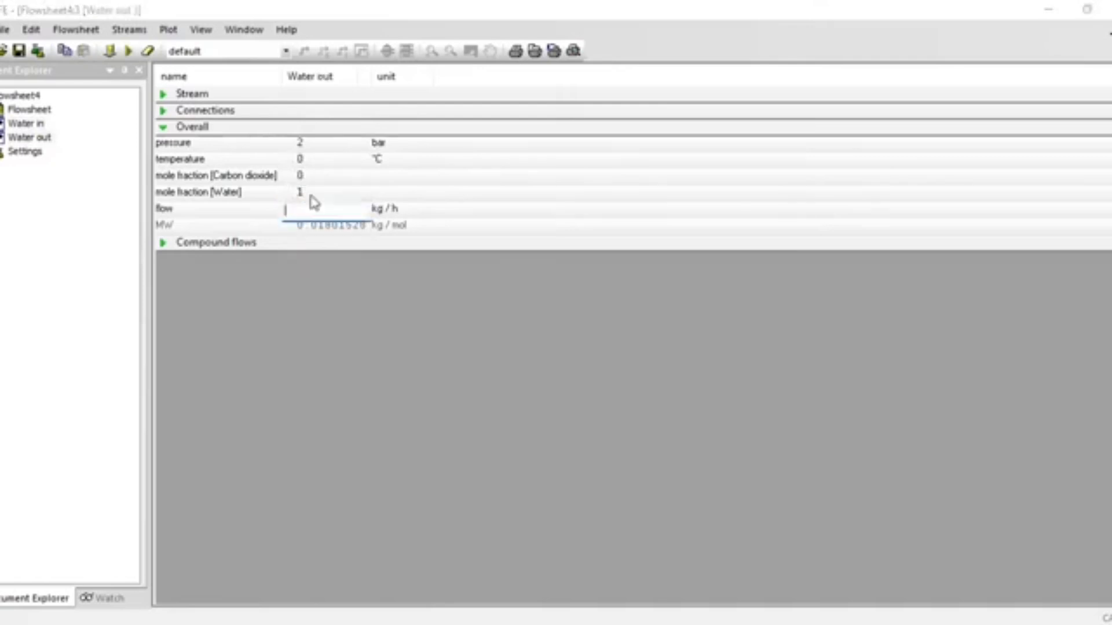
key("Return")
double_click(44, 113)
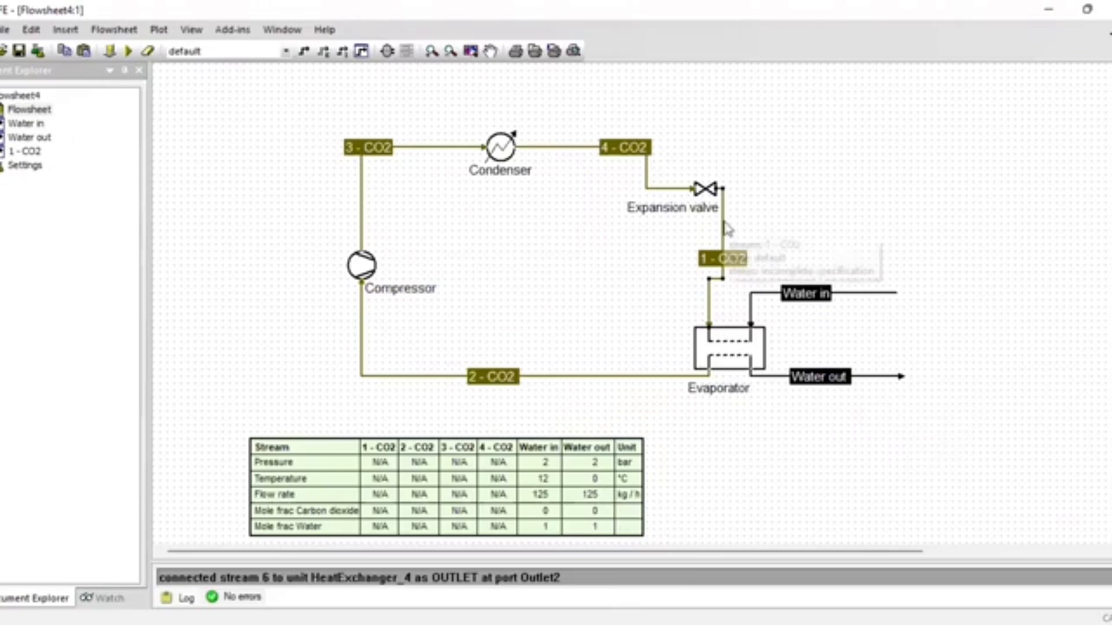
double_click(721, 257)
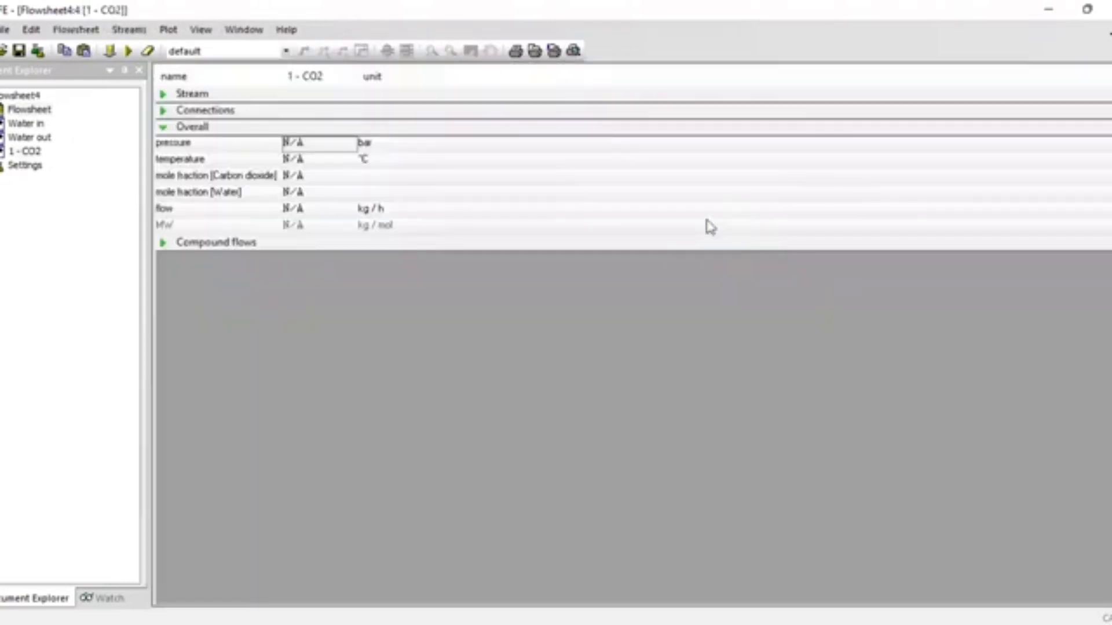
double_click(54, 114)
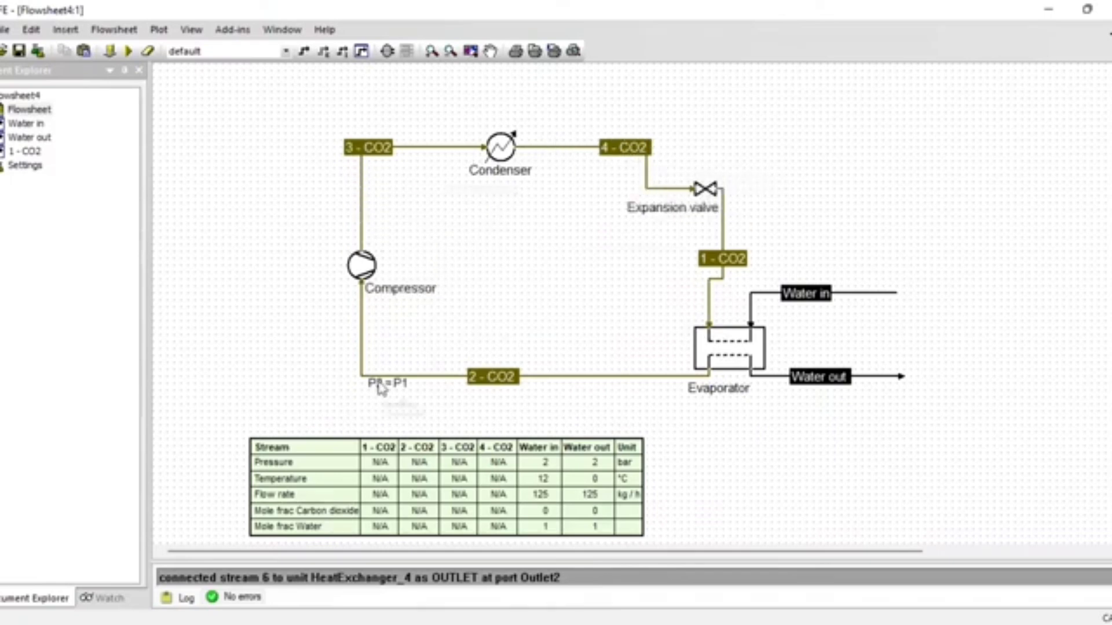
Paste a copy of the P2 = P1 text just above the condenser's inlet stream and change it to P3 = P4.
key("ctrl+v")
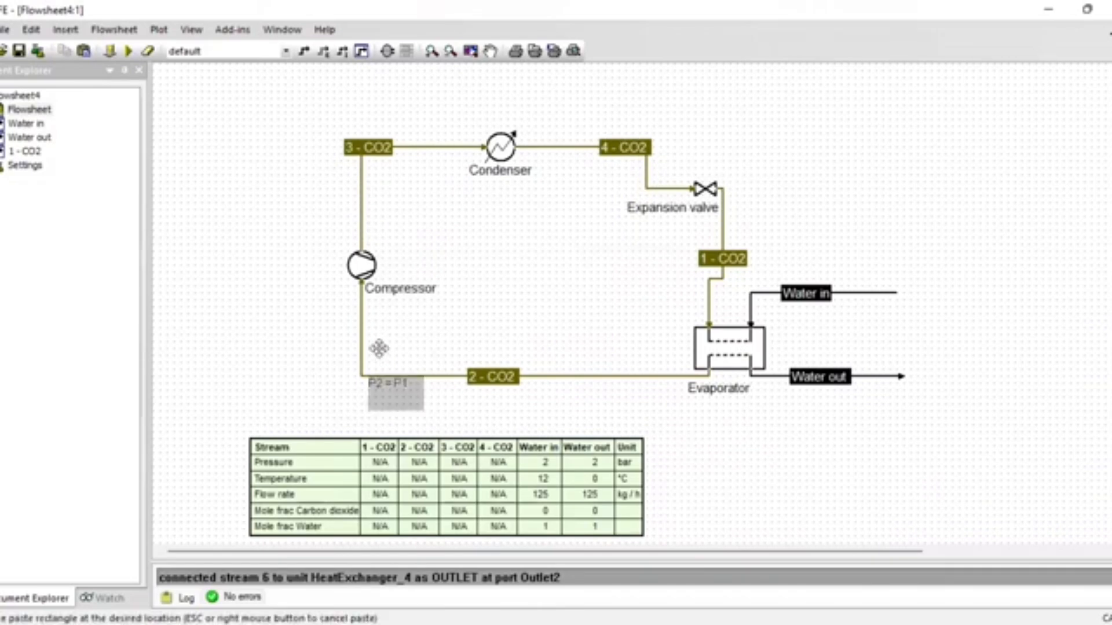
left_click(400, 114)
double_click(399, 114)
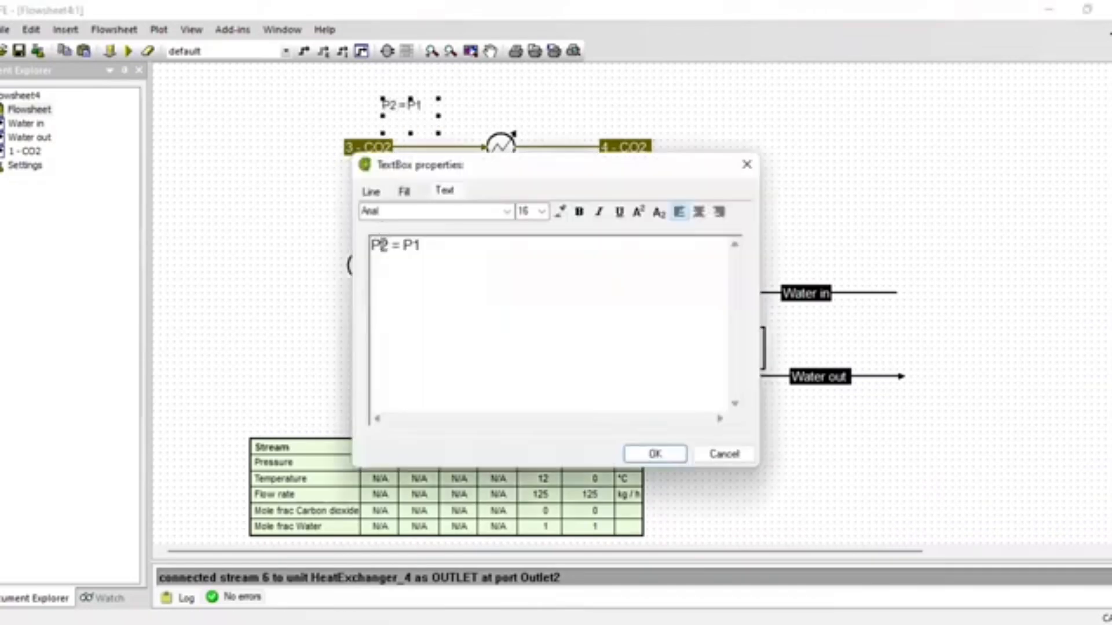
left_click(391, 246)
key("BackSpace")
type("3")
key("BackSpace")
type("4")
left_click(660, 455)
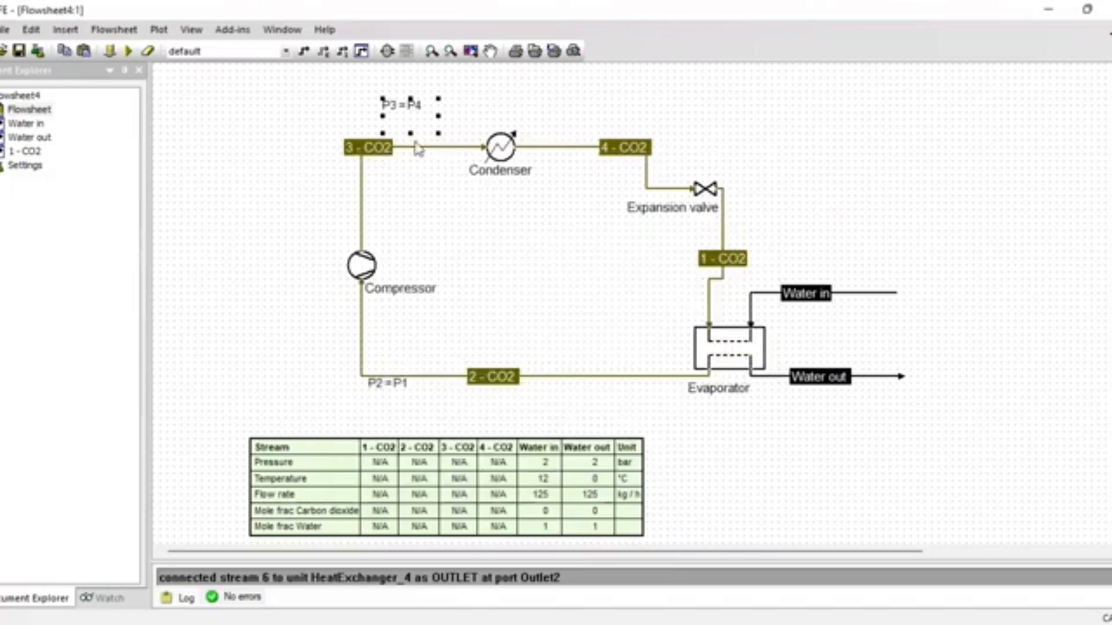
left_click_drag(409, 112, 409, 132)
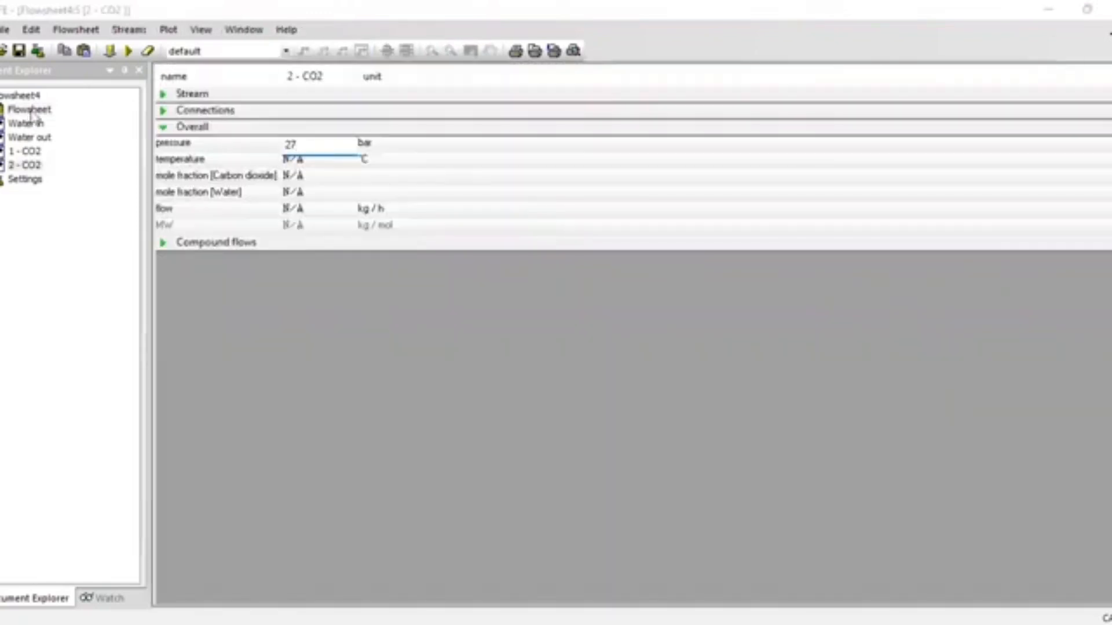
Set the pressure of the 1 - CO2 stream to 27 bar.
double_click(30, 110)
double_click(719, 232)
left_click(300, 143)
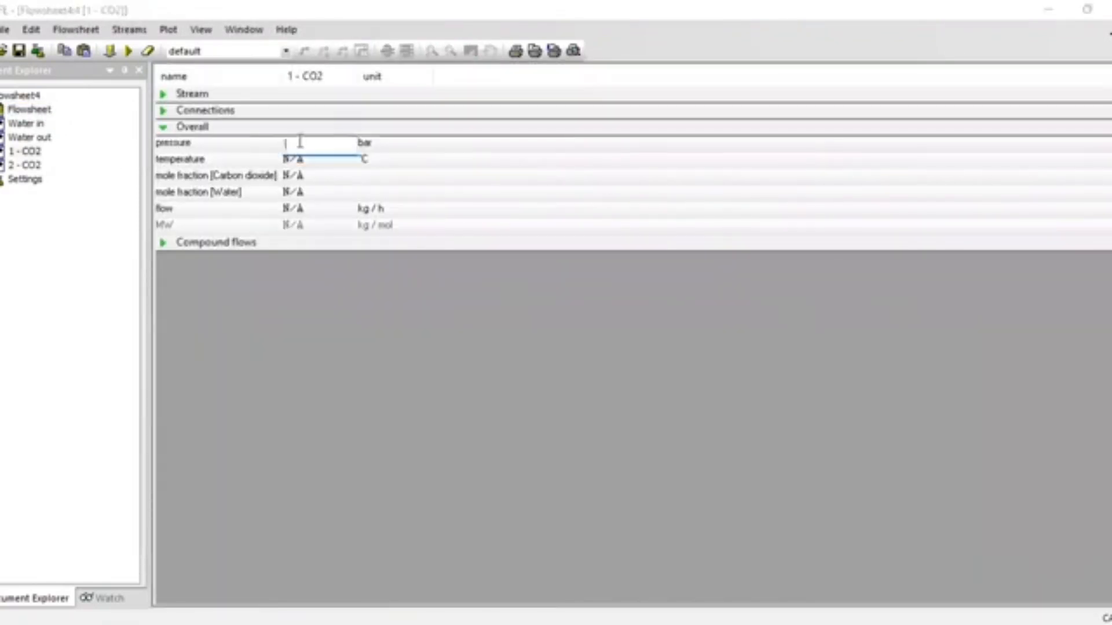
type("27")
key("Return")
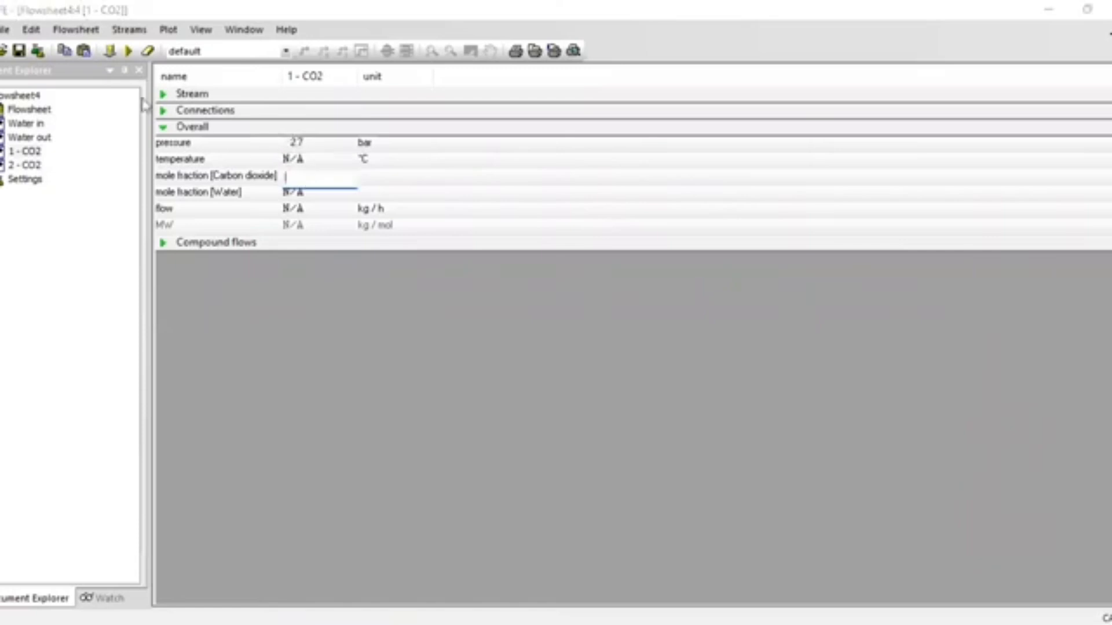
Specify the 3 - CO2 stream with mole fractions of 1 carbon dioxide and 0 water and a flow of 150 kg/h.
double_click(29, 110)
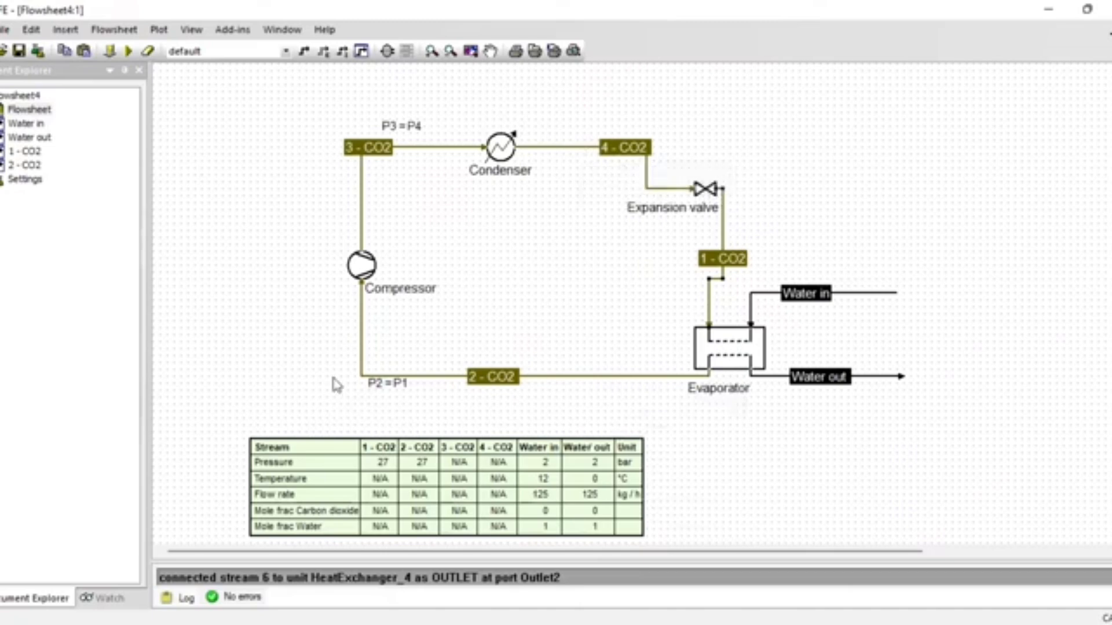
double_click(360, 227)
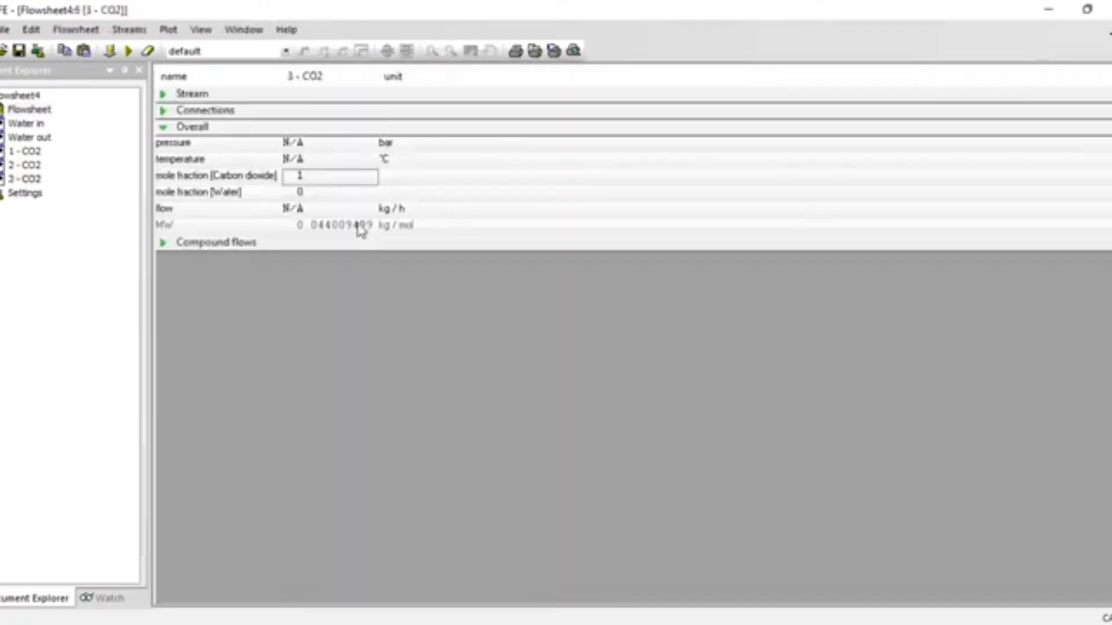
left_click(300, 210)
type("150")
key("Return")
Specify the 4 - CO2 stream with a flow of 150 kg/h and mole fractions of 1 carbon dioxide and 0 water.
double_click(47, 108)
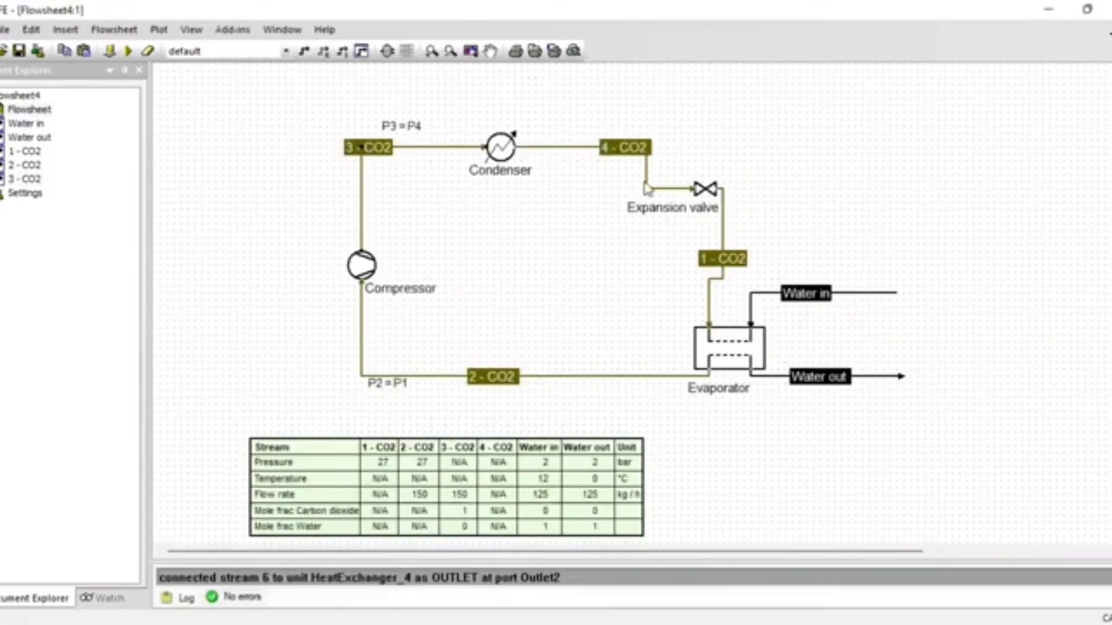
double_click(647, 185)
left_click(291, 210)
type("150")
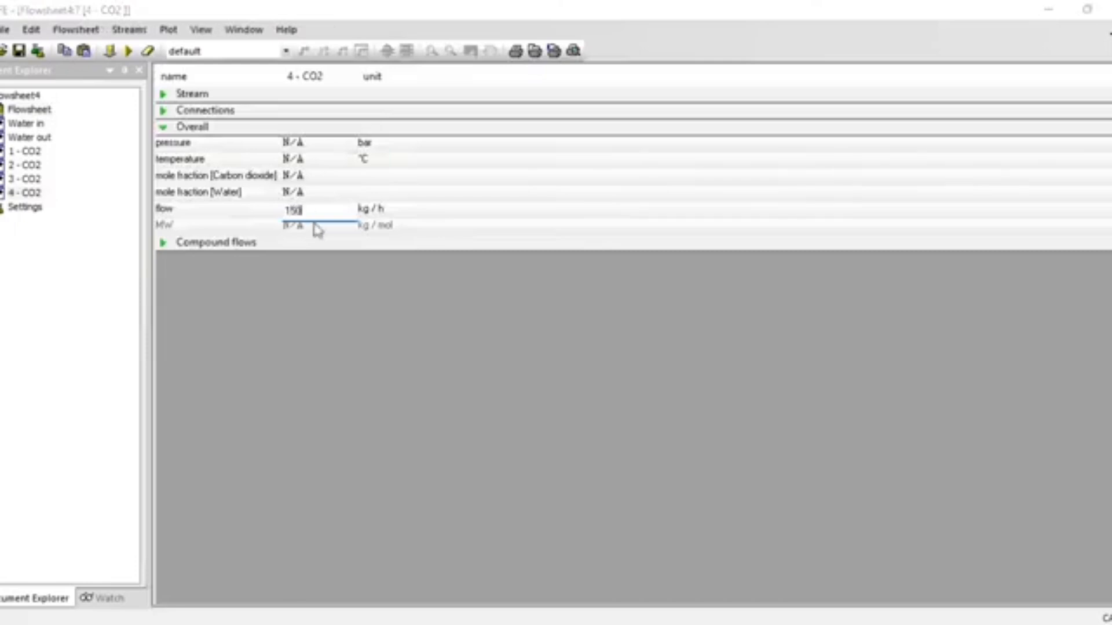
key("Return")
Give the 1 - CO2 stream a flow of 150 kg/h and mole fractions of 1 carbon dioxide and 0 water.
double_click(28, 109)
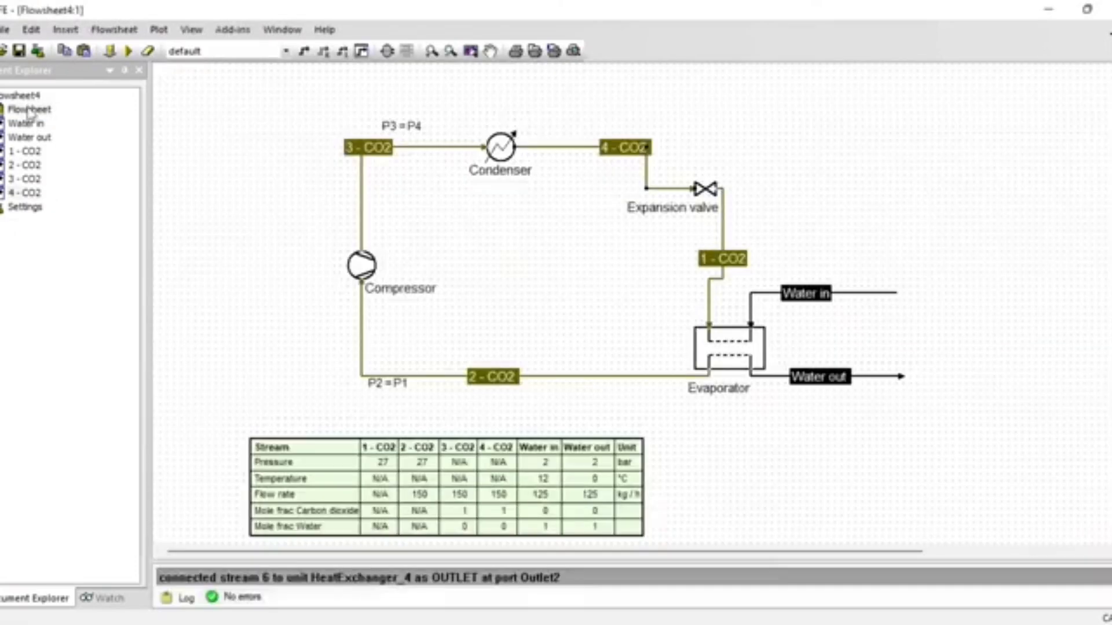
double_click(725, 244)
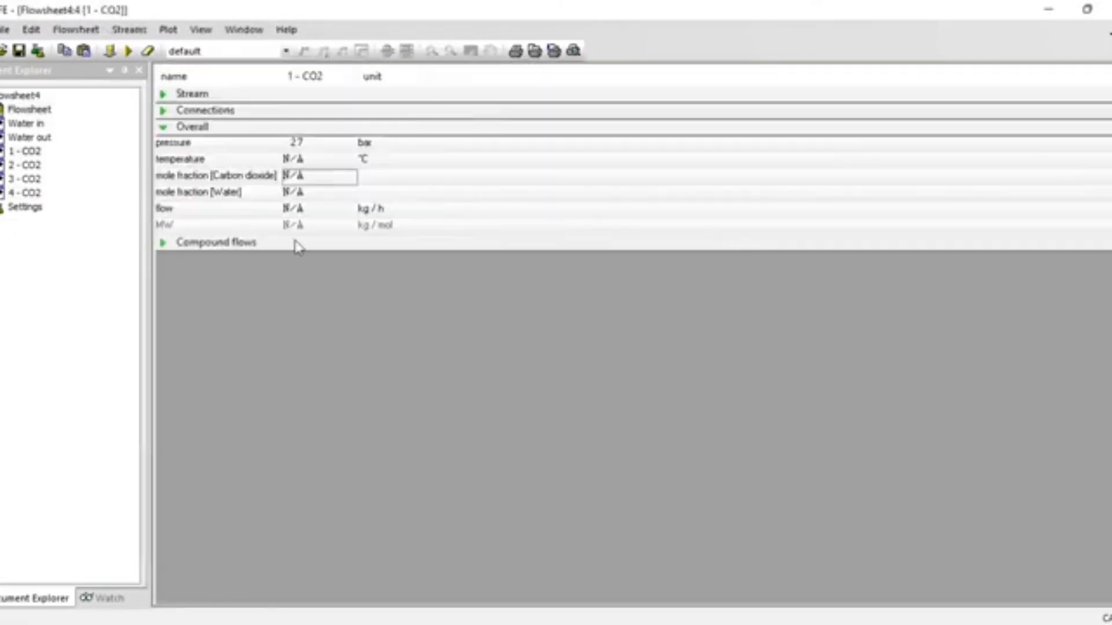
left_click(287, 211)
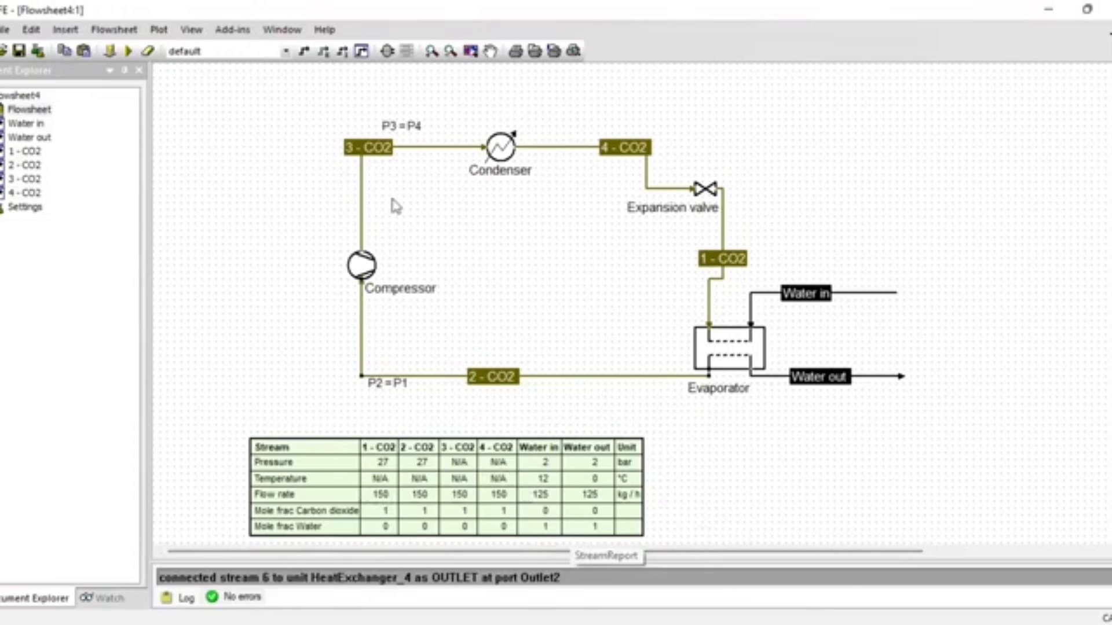
Set the pressure of both the 3 - CO2 and 4 - CO2 streams to 60 bar and return to the flowsheet.
double_click(409, 150)
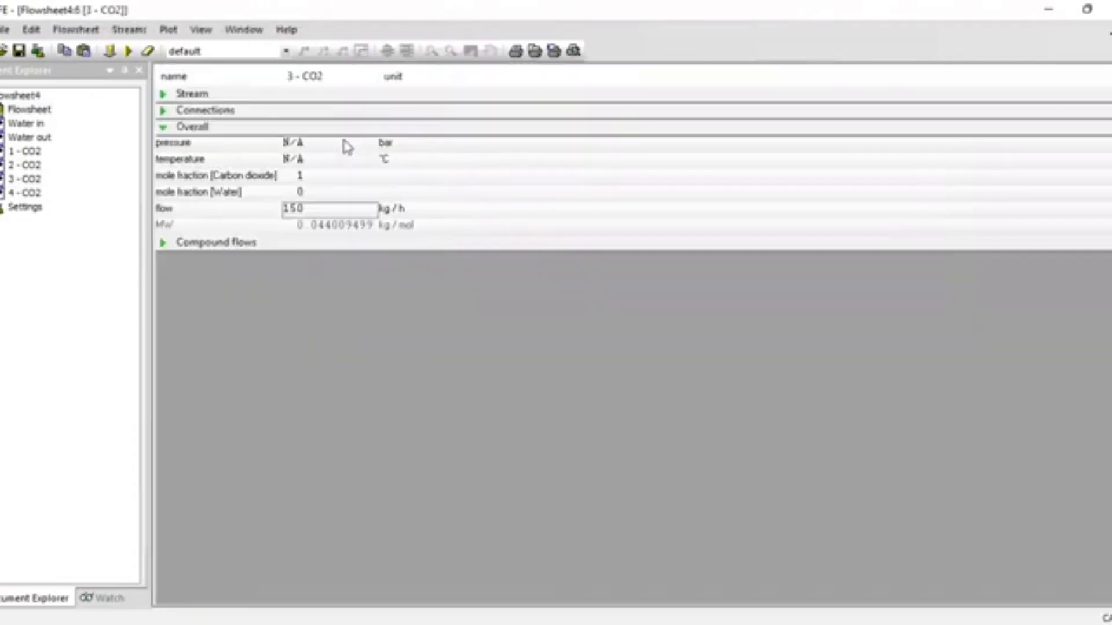
left_click(345, 142)
key("Return")
left_click(28, 113)
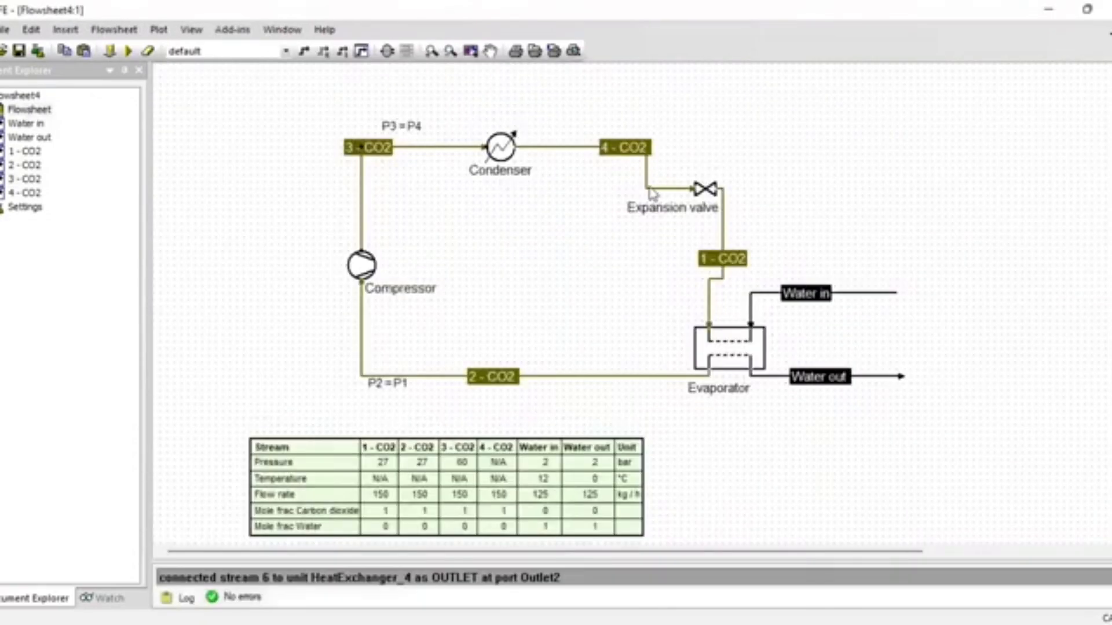
double_click(649, 190)
left_click(311, 143)
type("60")
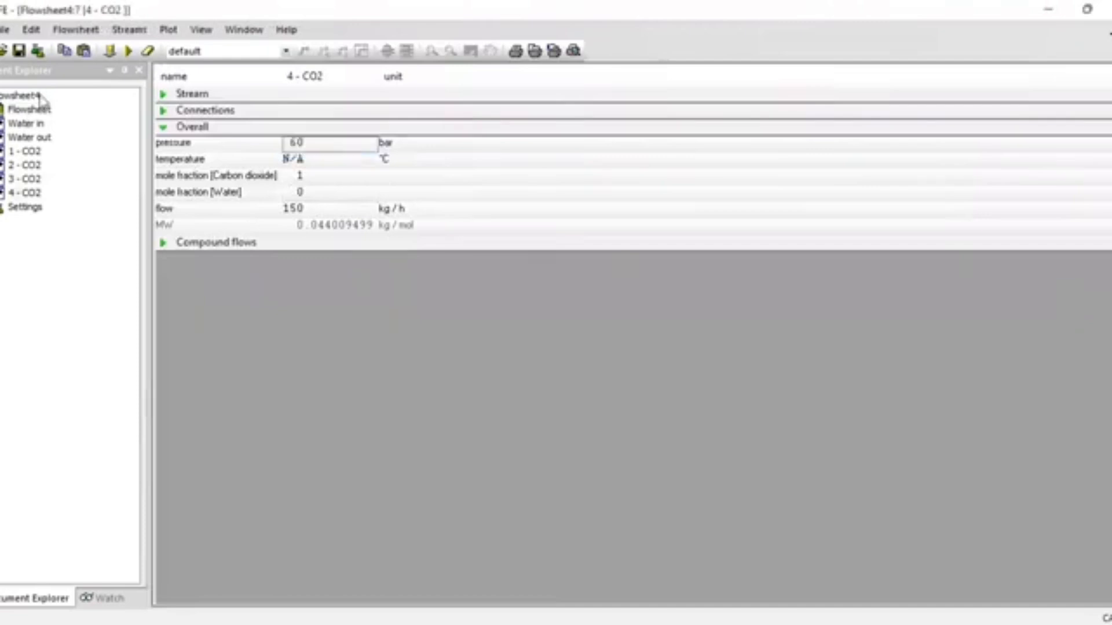
left_click(29, 109)
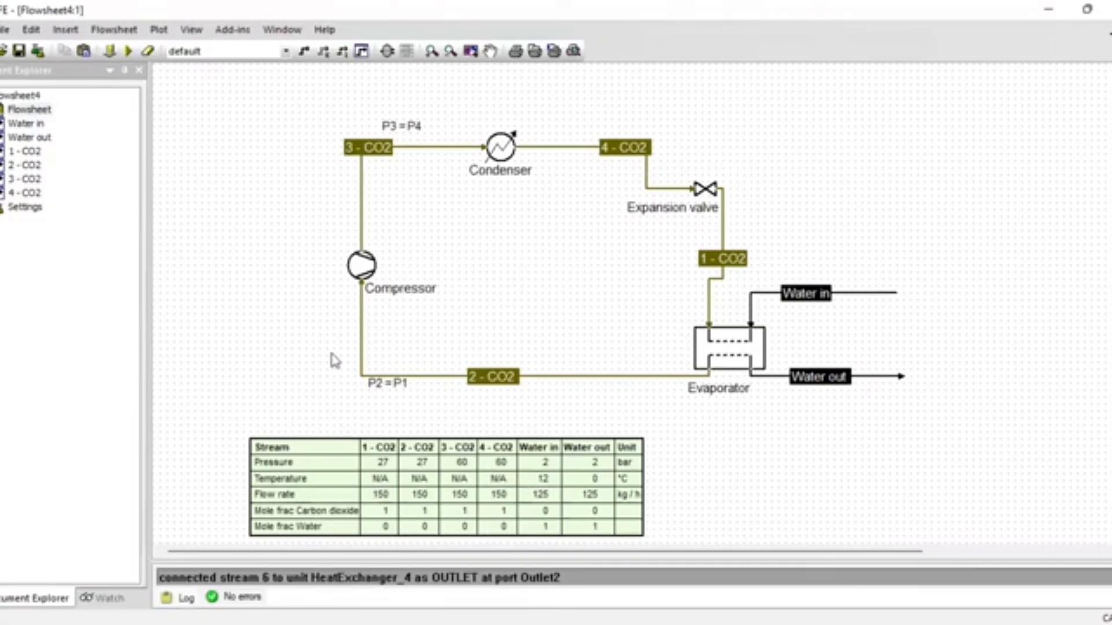
Set the expansion valve's outlet pressure to 27 bar using the Pressure specification.
mouse_move(725, 277)
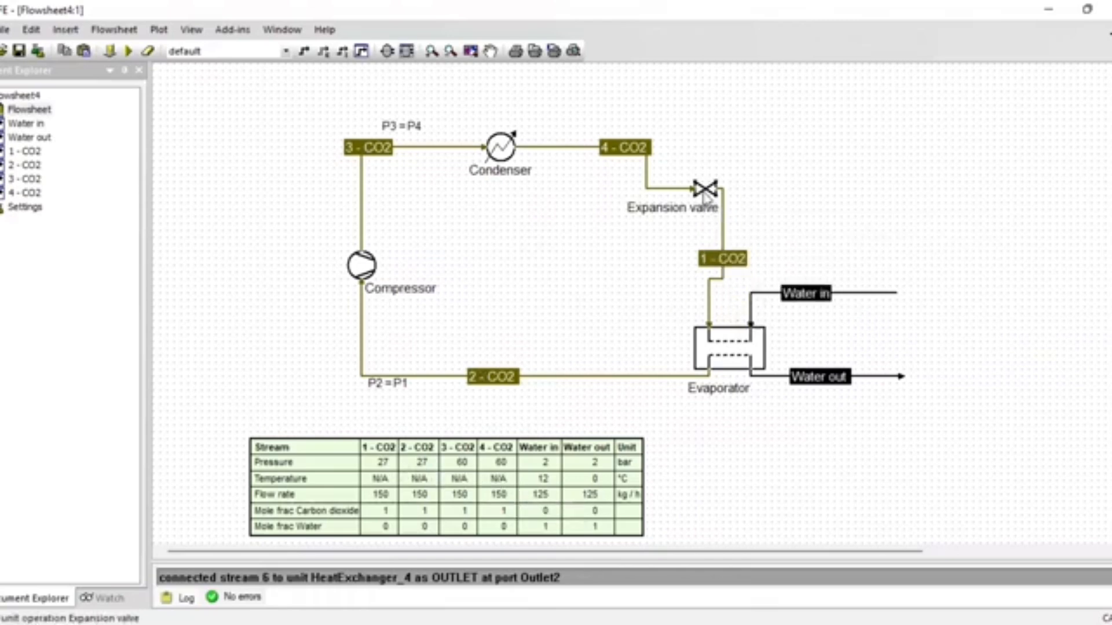
double_click(705, 194)
left_click(406, 442)
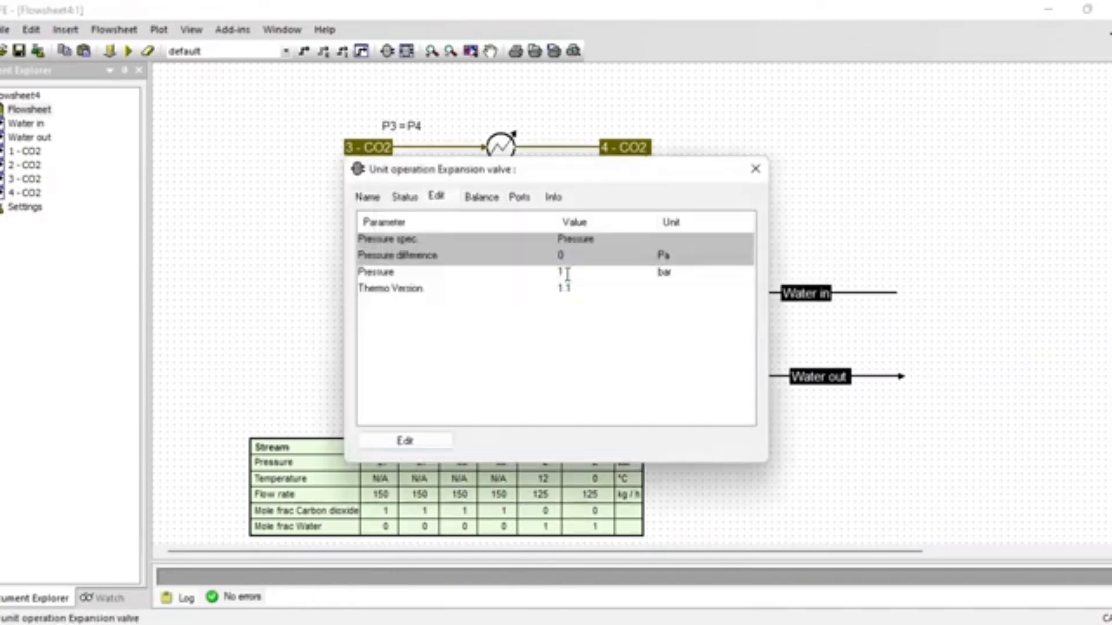
left_click(565, 275)
type("27")
key("Return")
left_click(756, 169)
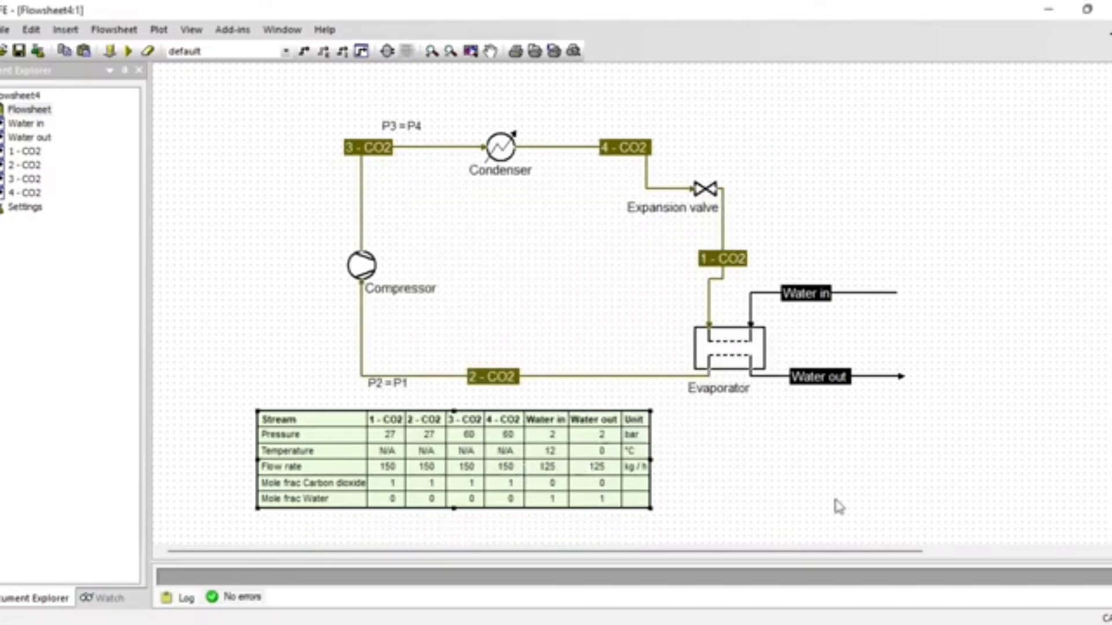
Run a trial solve of the flowsheet and reset it to its specified conditions.
left_click(126, 52)
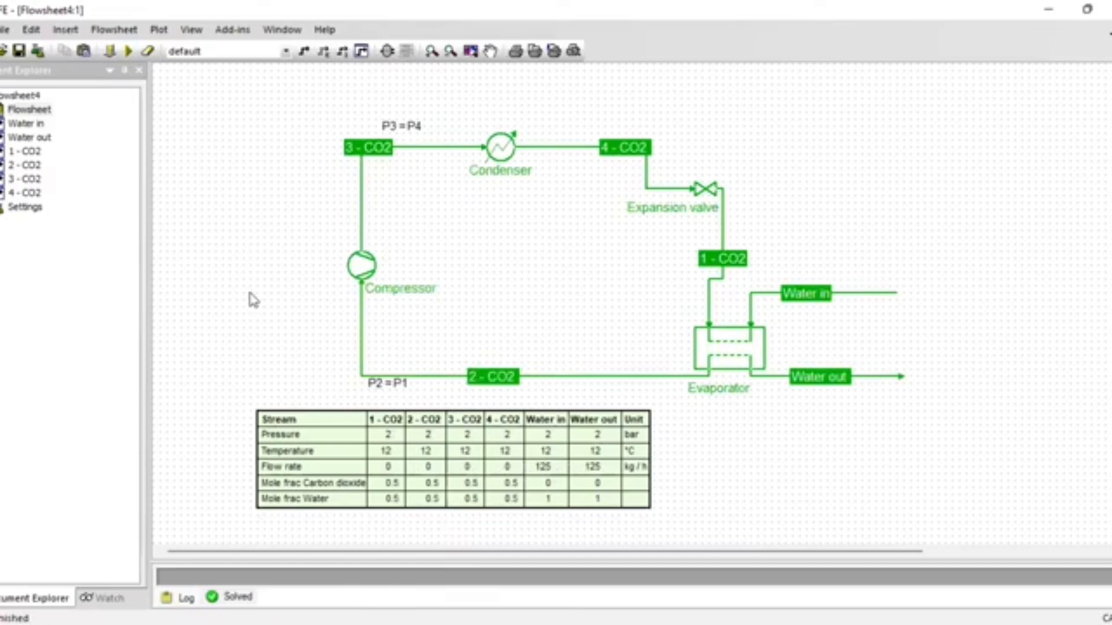
left_click(148, 51)
left_click(528, 320)
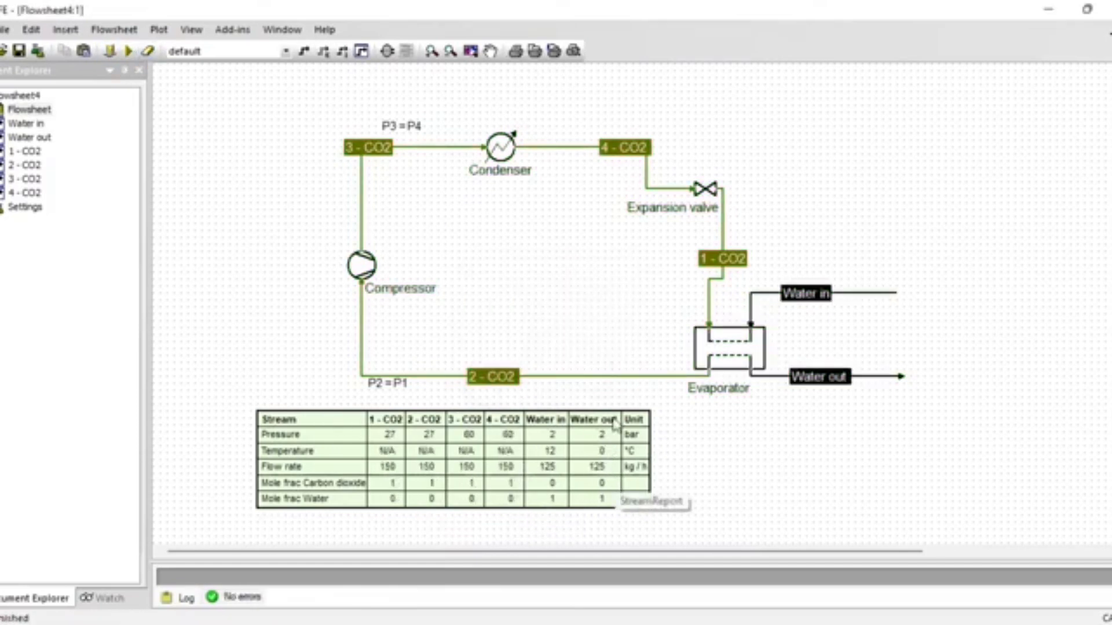
Specify the condenser by temperature with an outlet temperature of 22 °C.
double_click(500, 147)
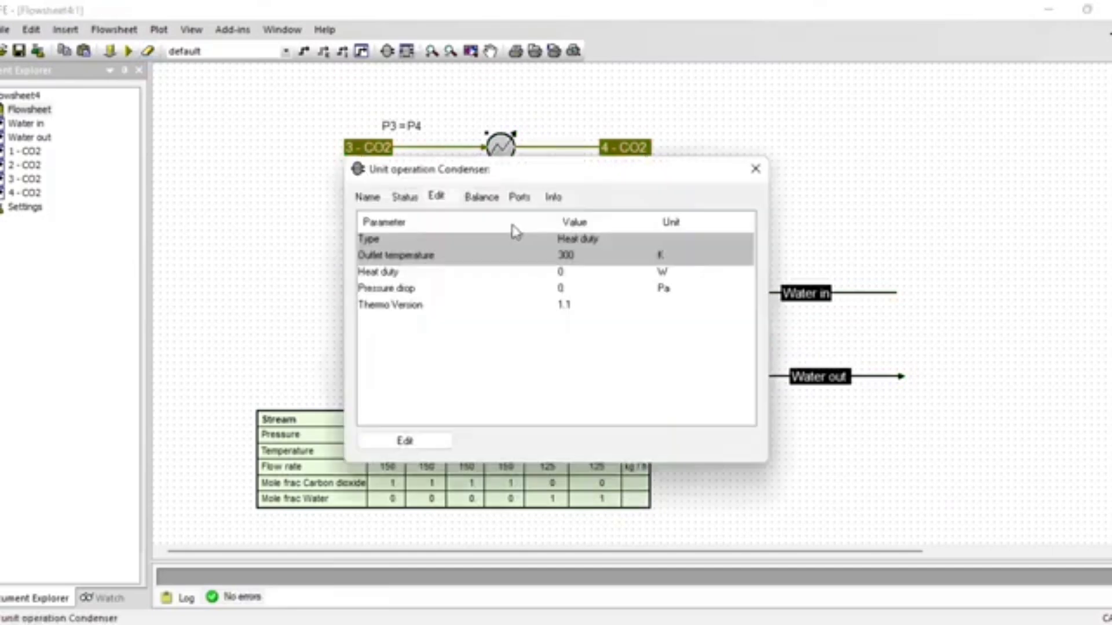
double_click(581, 255)
type("20")
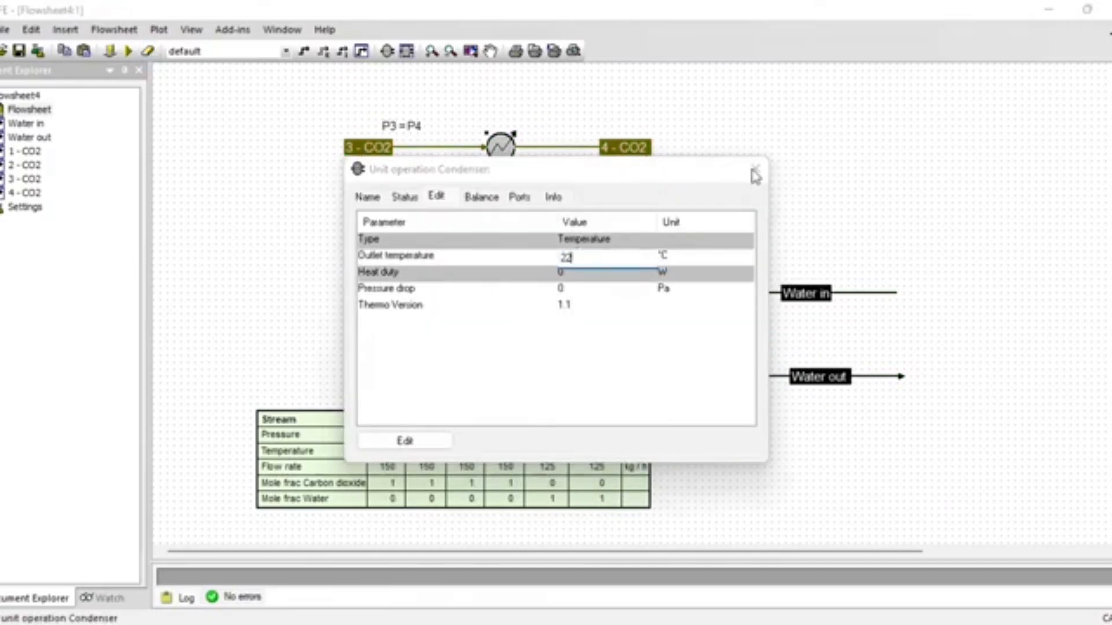
left_click(755, 169)
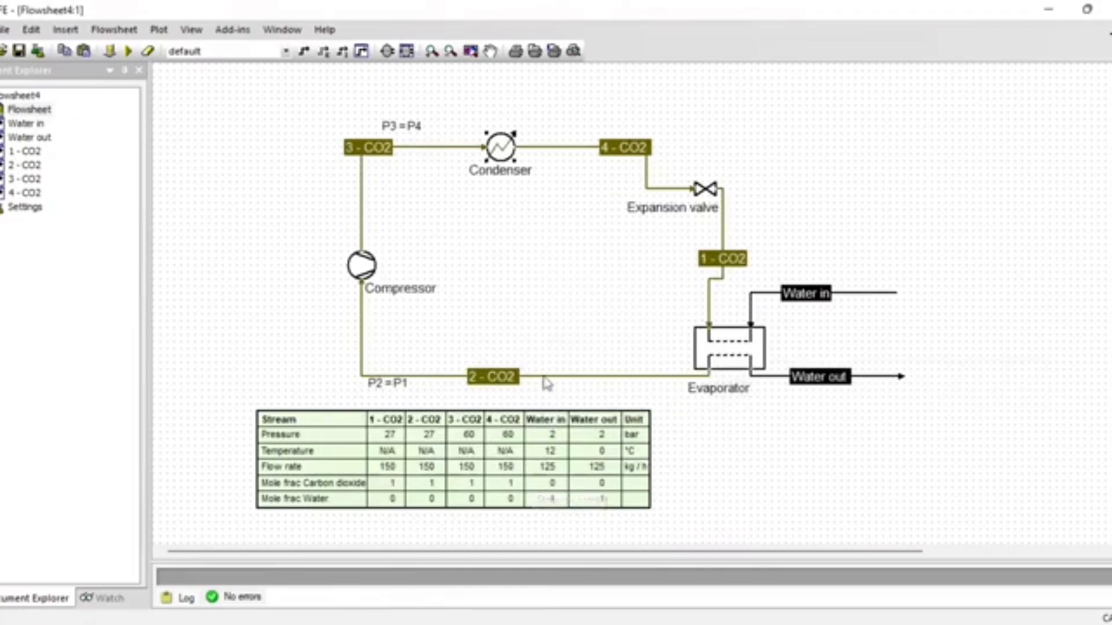
Set the temperature of the 4 - CO2 stream to 22 °C and return to the flowsheet.
double_click(651, 189)
left_click(319, 163)
type("22")
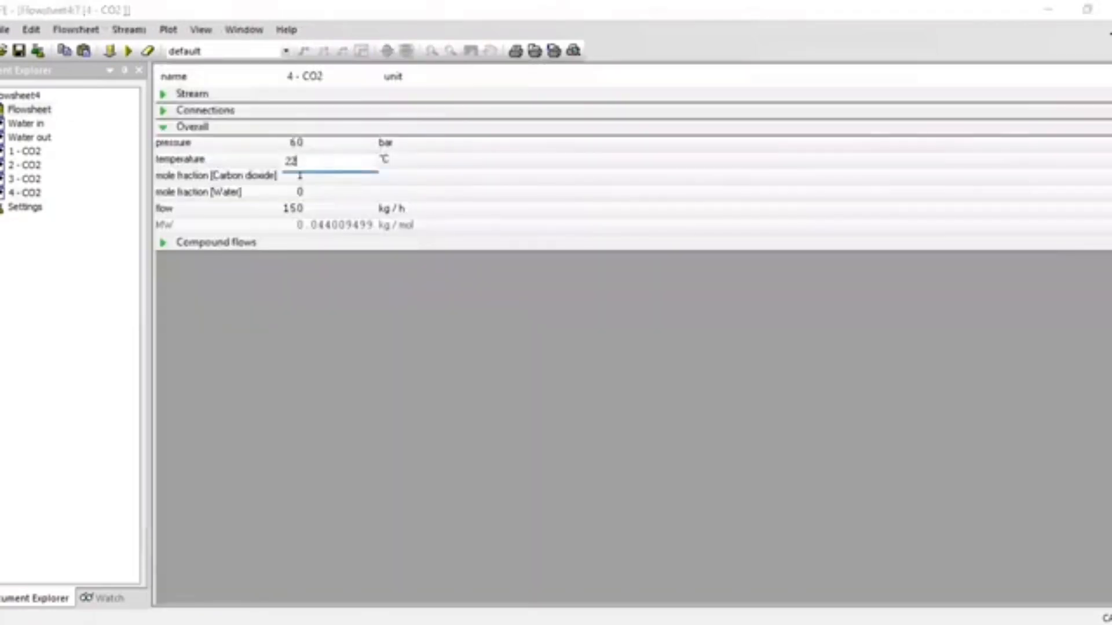
key("Return")
double_click(18, 105)
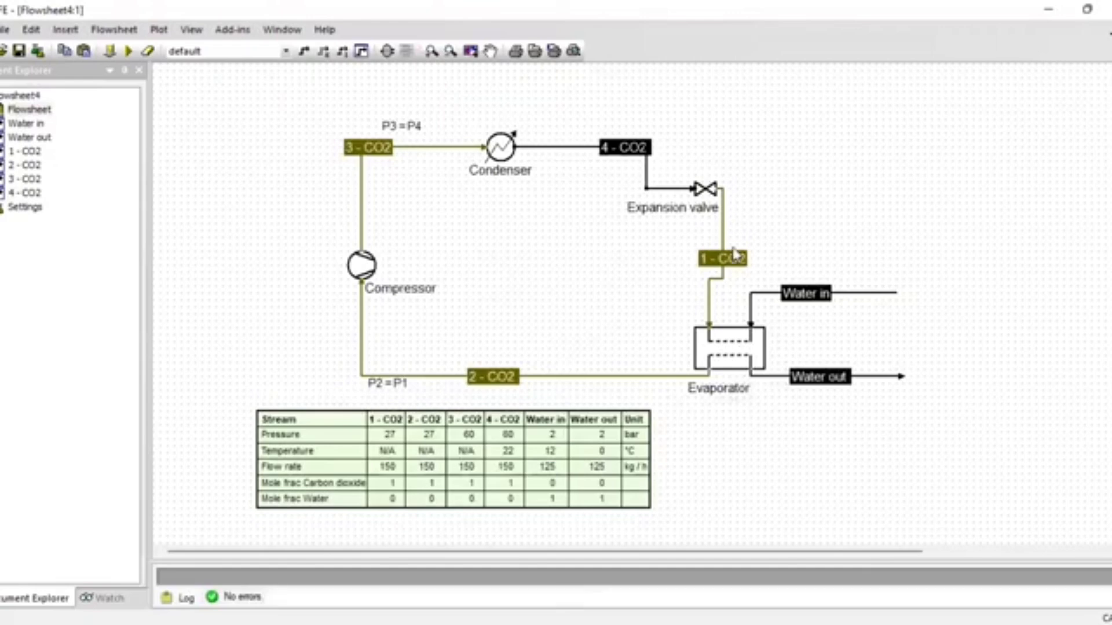
Set the temperature of the 1 - CO2 stream to -9 °C and return to the flowsheet.
mouse_move(727, 239)
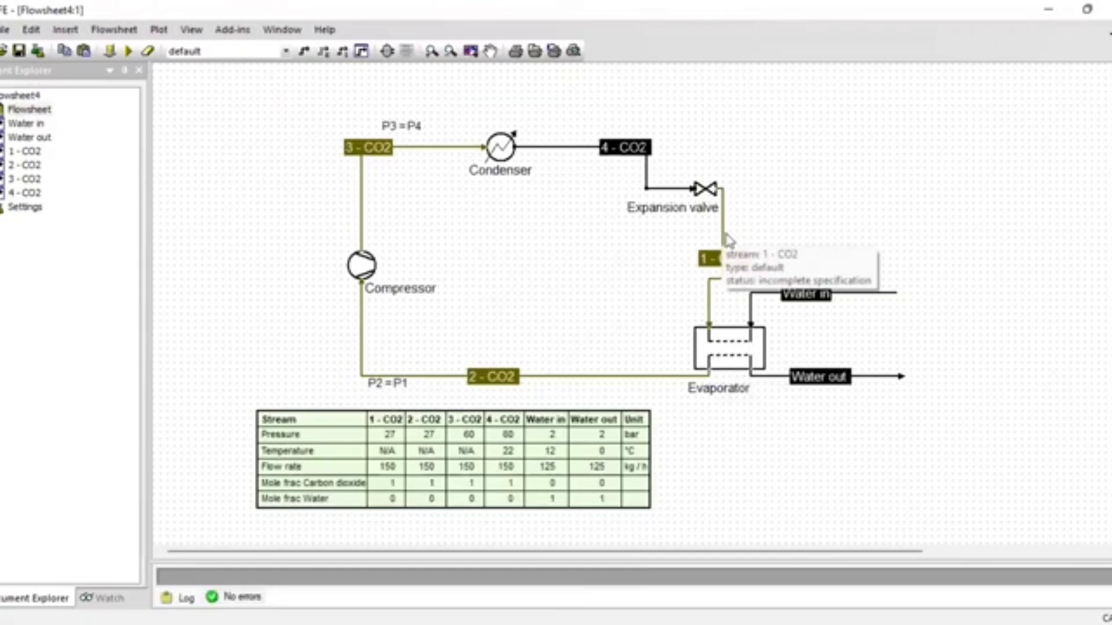
double_click(722, 231)
left_click(317, 168)
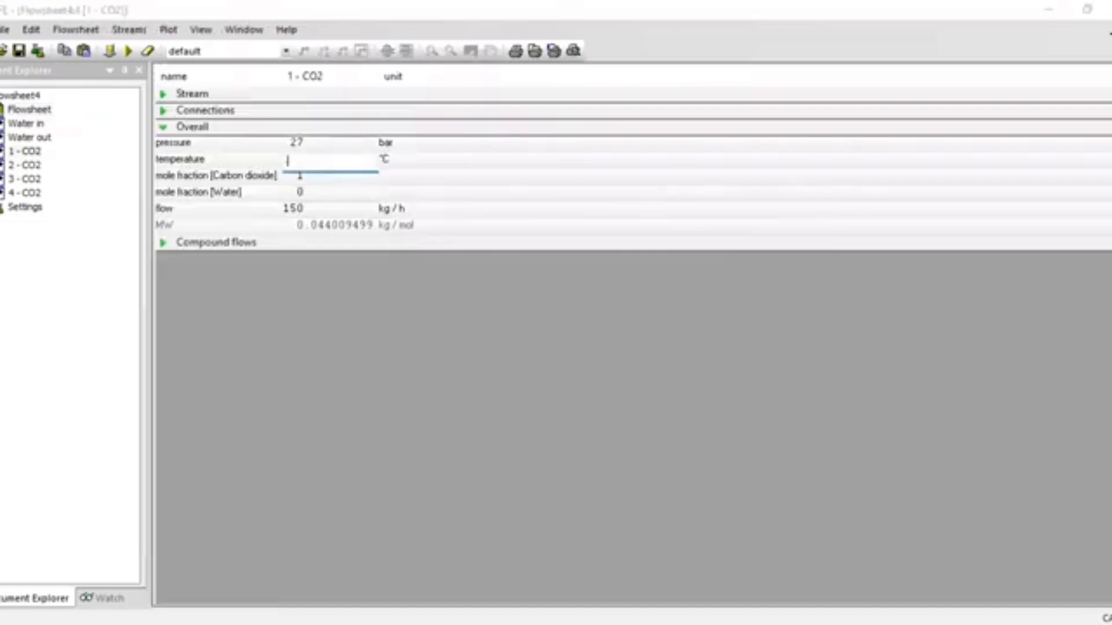
type("-9")
key("Return")
double_click(23, 110)
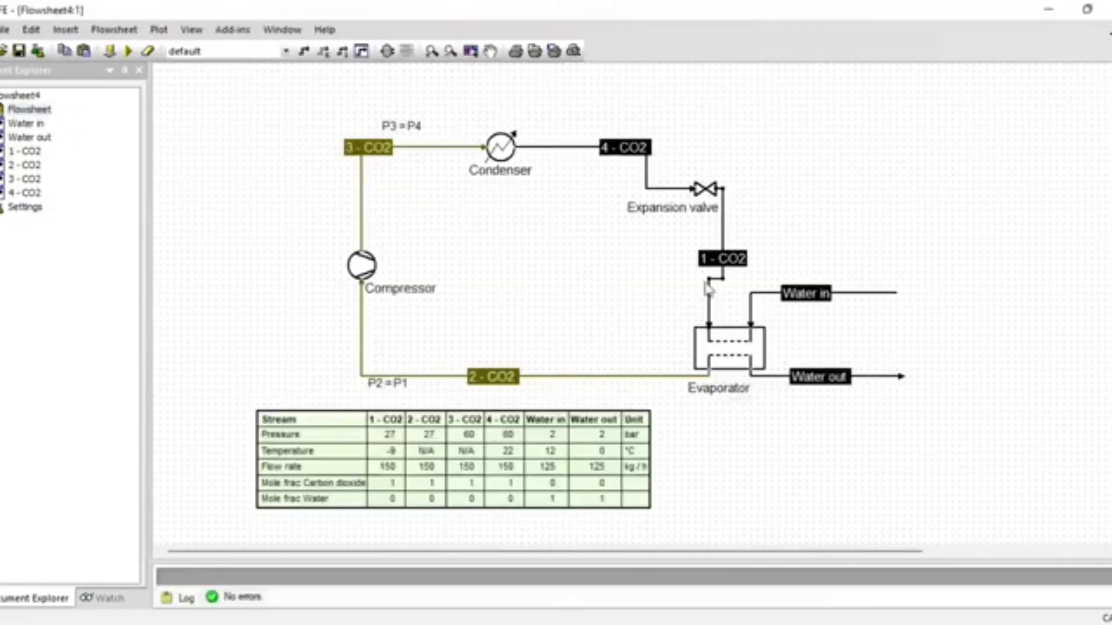
Set the temperature of the 2 - CO2 stream to 9 °C and return to the flowsheet.
mouse_move(679, 387)
double_click(404, 375)
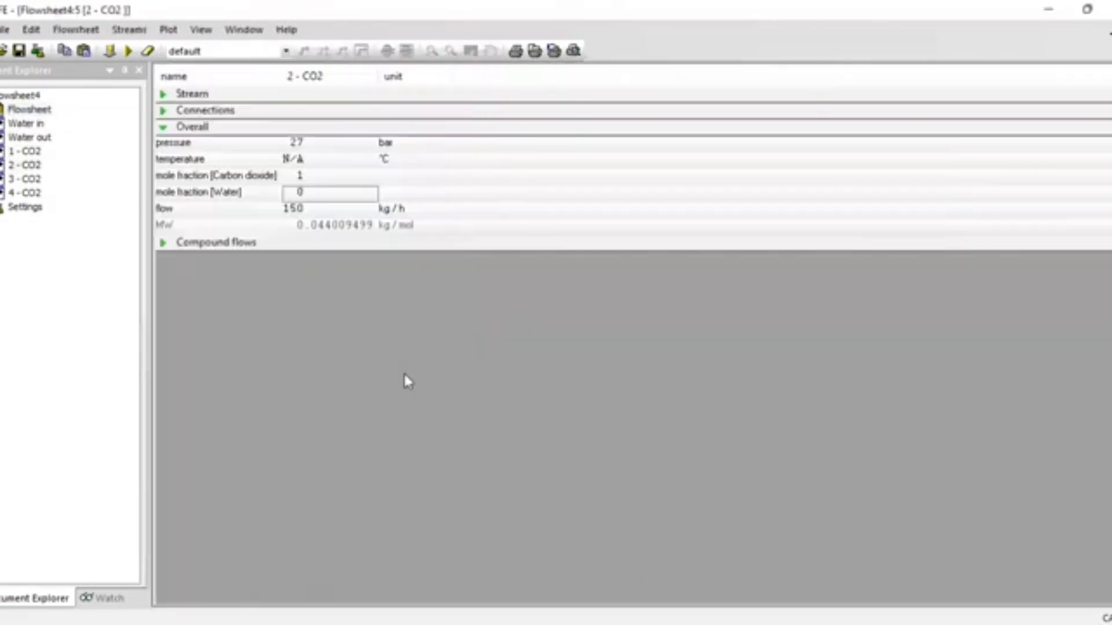
left_click(316, 160)
type("9")
key("Return")
double_click(23, 109)
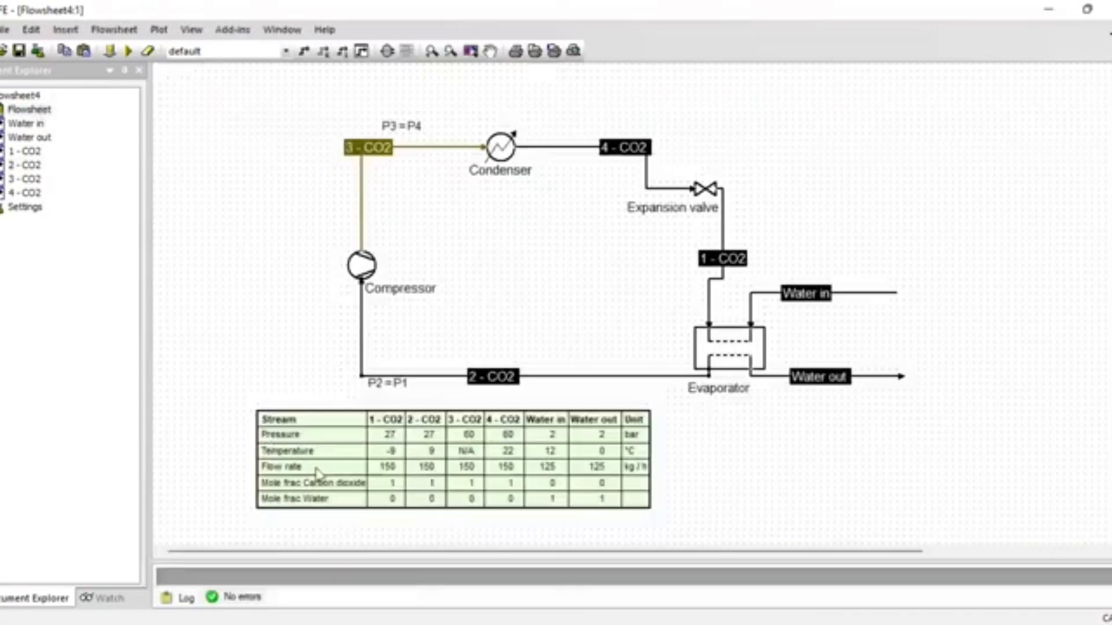
Specify the compressor by energy demand instead of isentropic efficiency and set the energy demand to 3 kW.
mouse_move(361, 174)
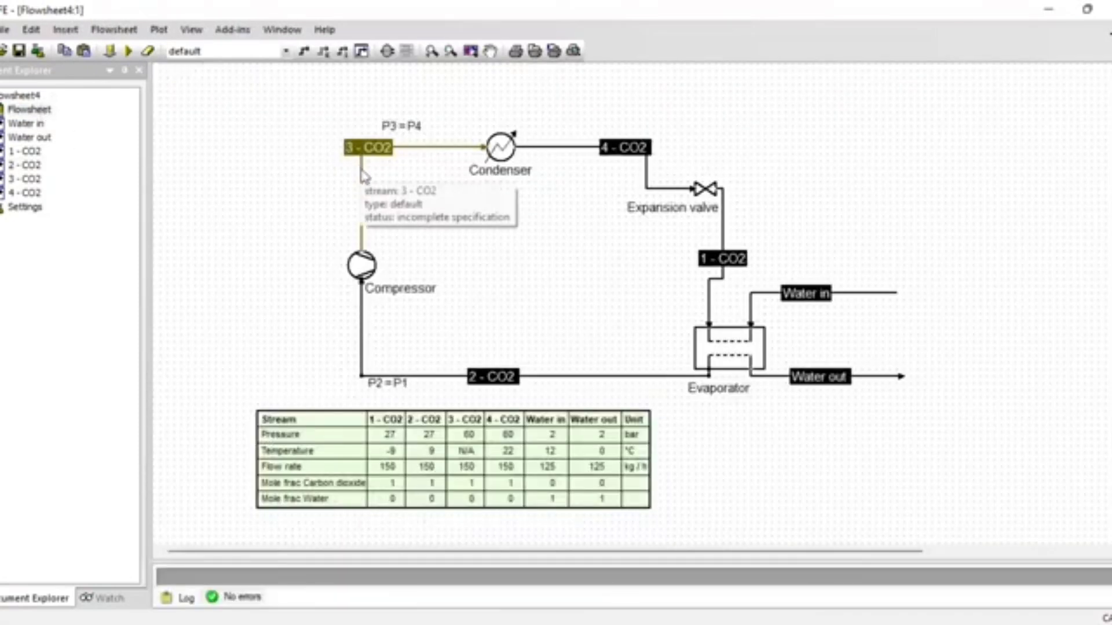
left_click(363, 267)
double_click(363, 267)
left_click(420, 442)
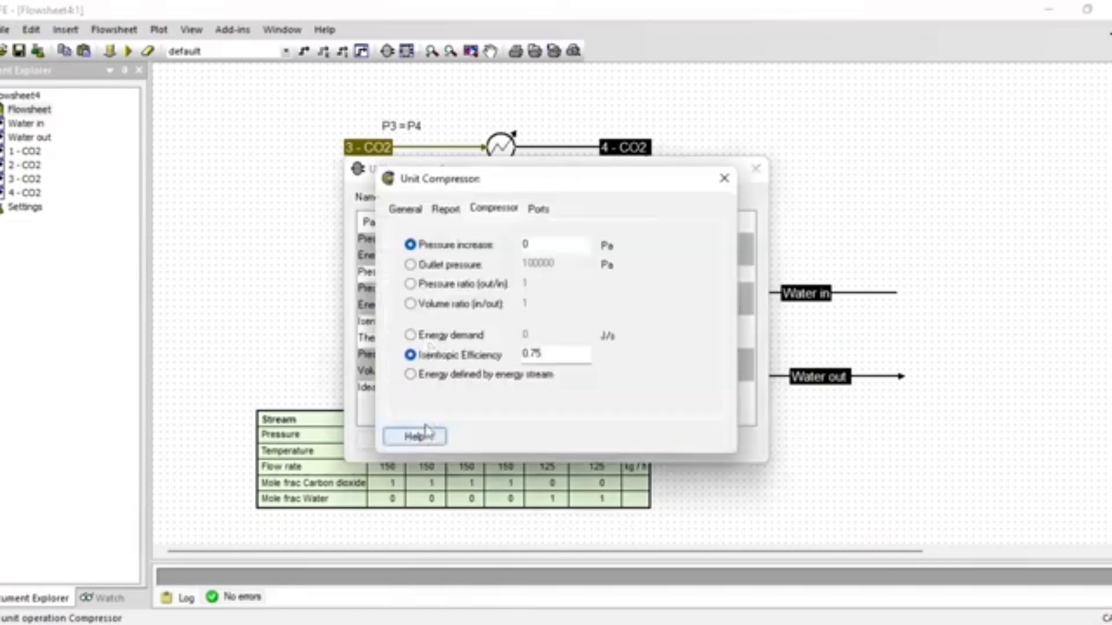
left_click(428, 336)
left_click(724, 178)
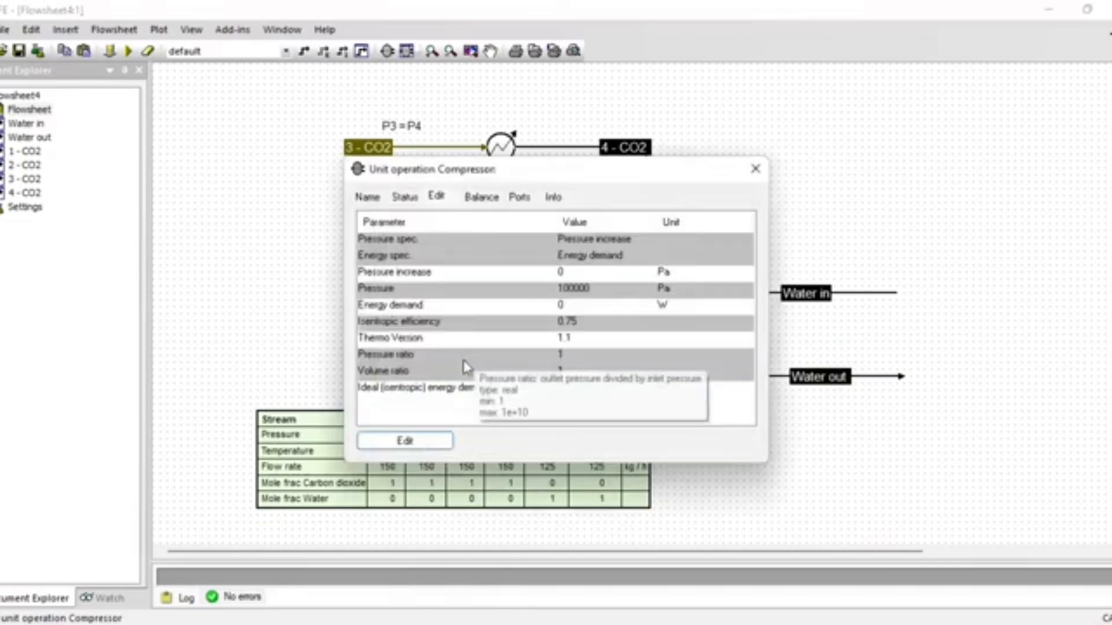
left_click(664, 305)
left_click(575, 320)
left_click(563, 306)
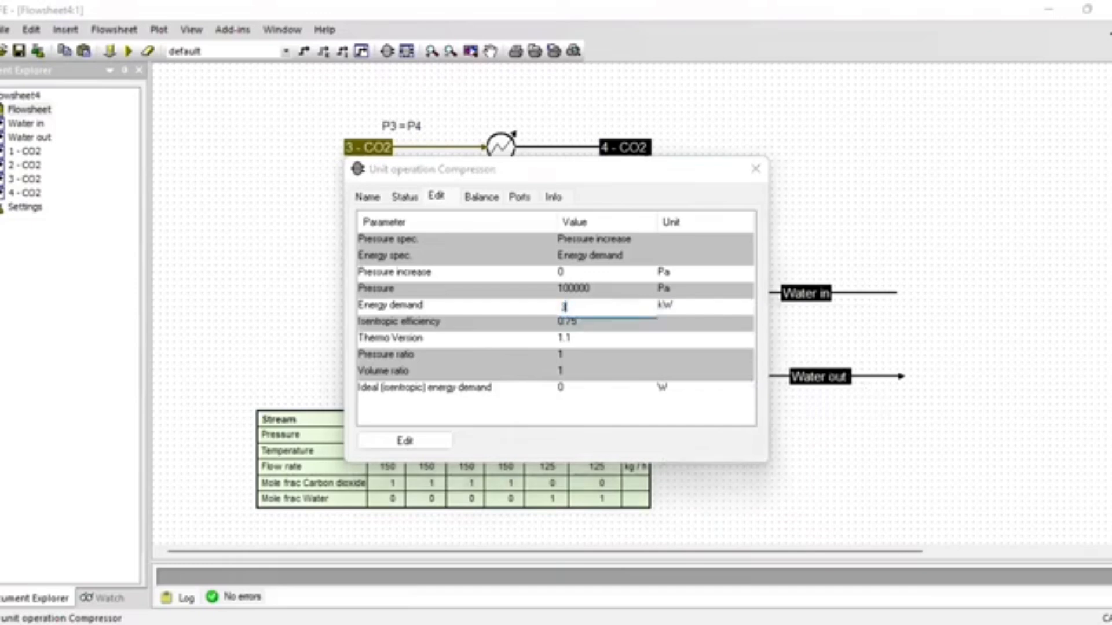
key("Return")
left_click(755, 168)
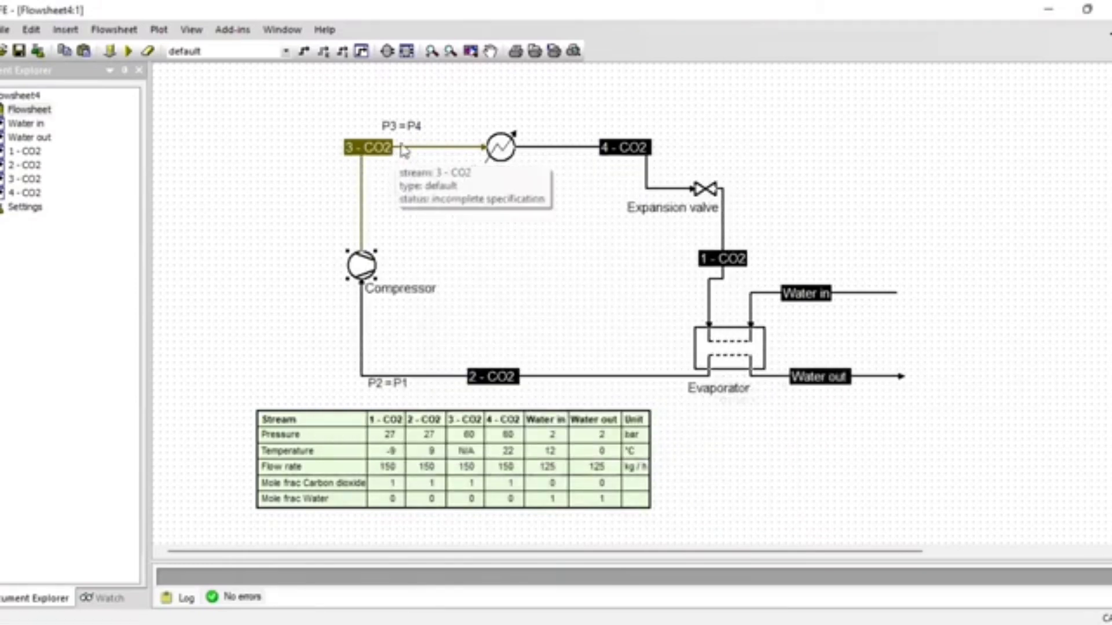
Solve the flowsheet with the compressor's energy demand applied and reset it.
left_click(193, 133)
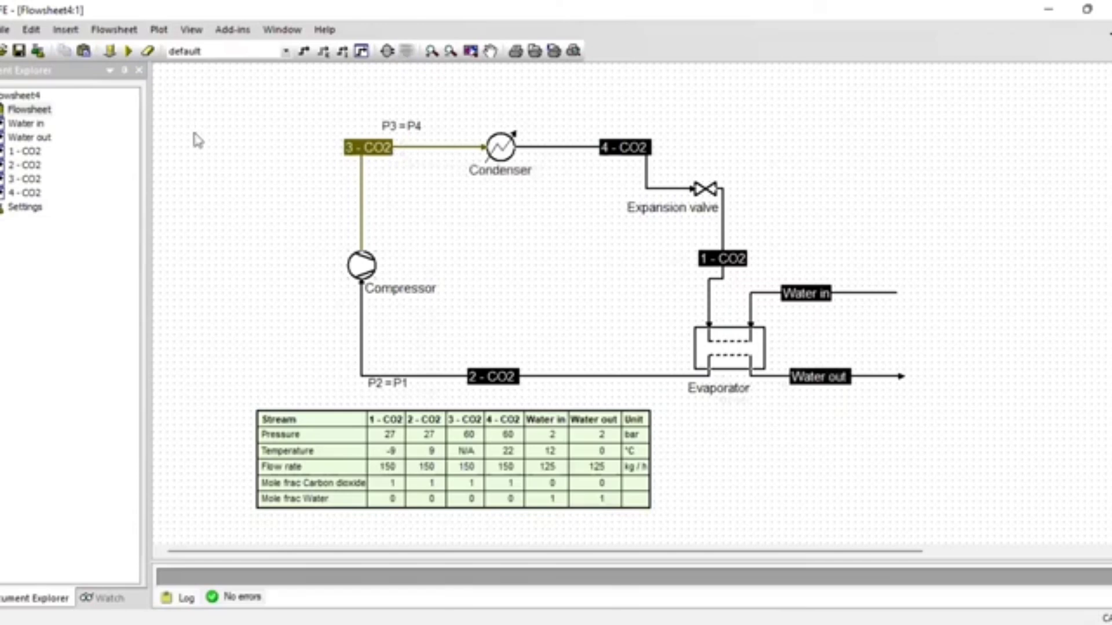
key("F5")
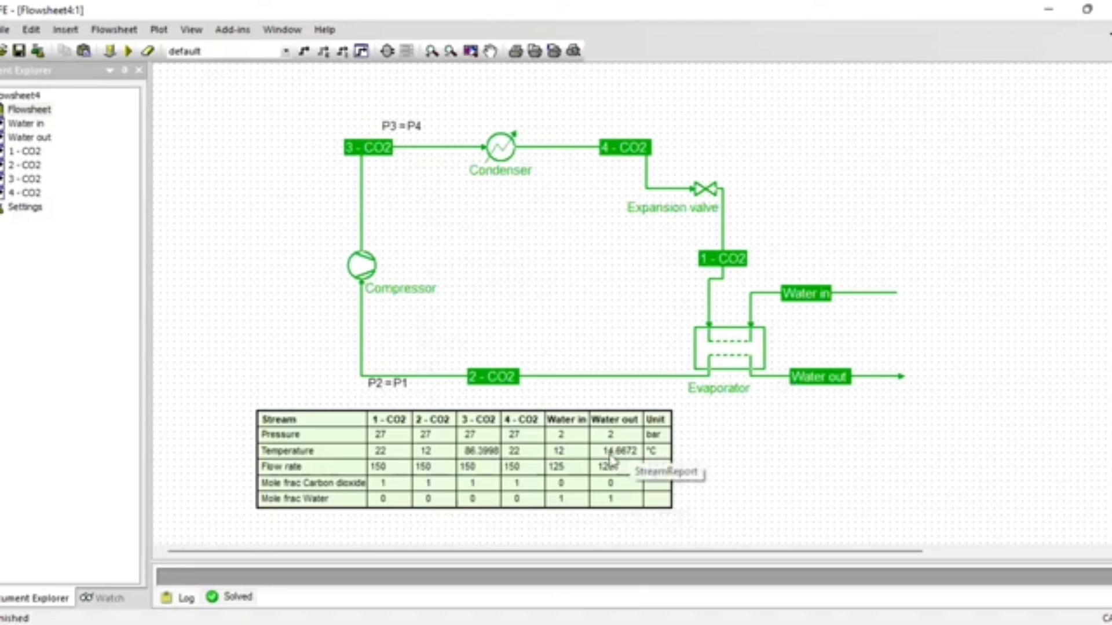
left_click(148, 51)
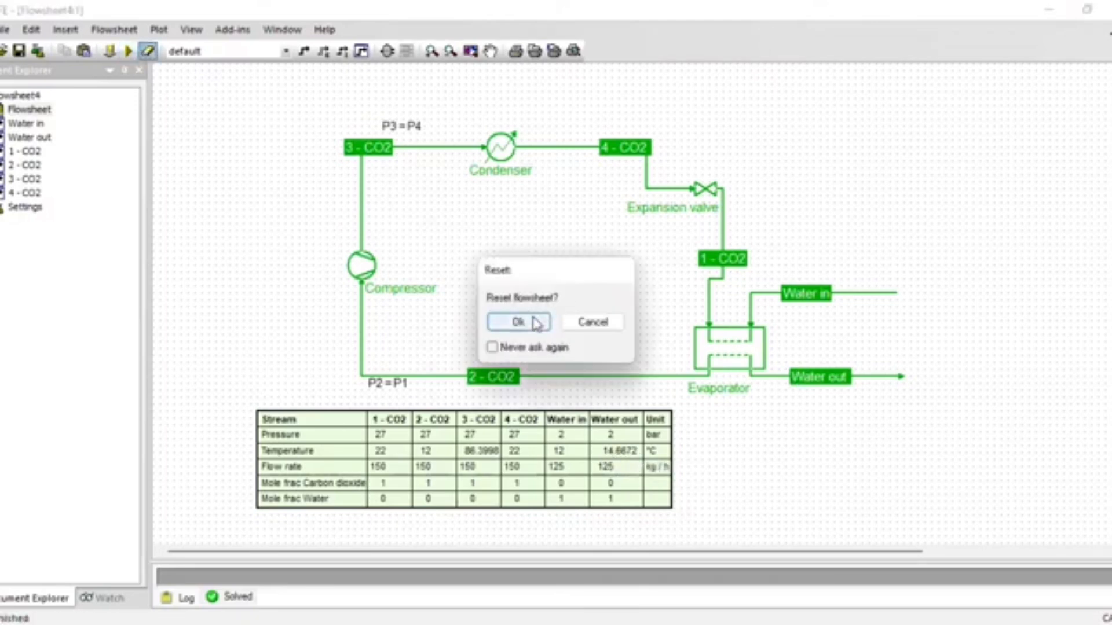
left_click(535, 323)
Set the temperature of the 3 - CO2 stream to 105 °C and return to the flowsheet.
double_click(362, 151)
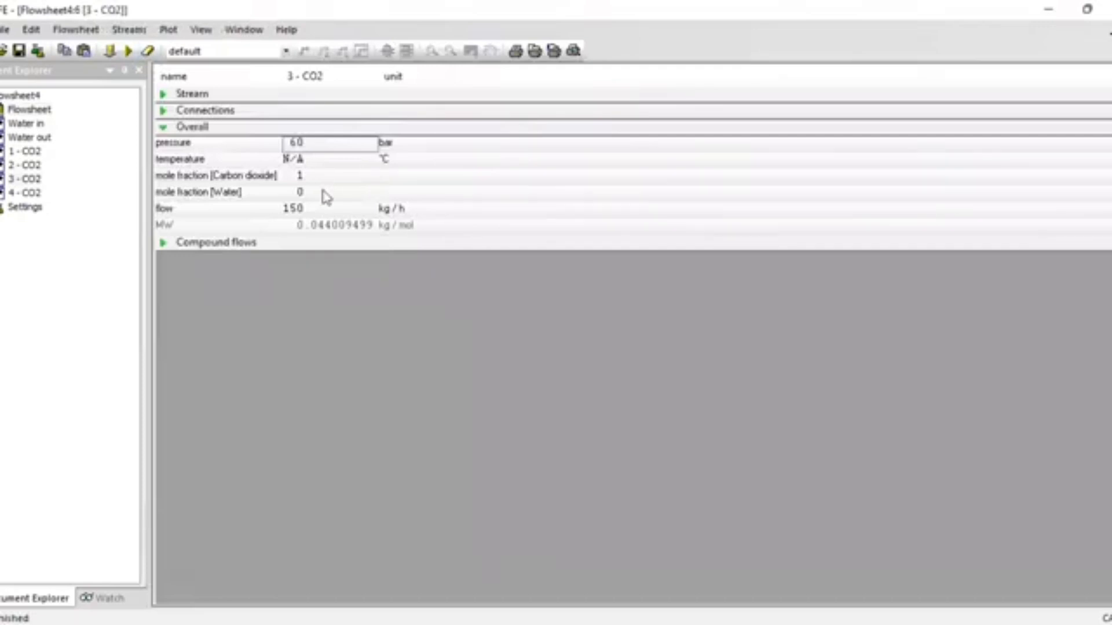
left_click(311, 156)
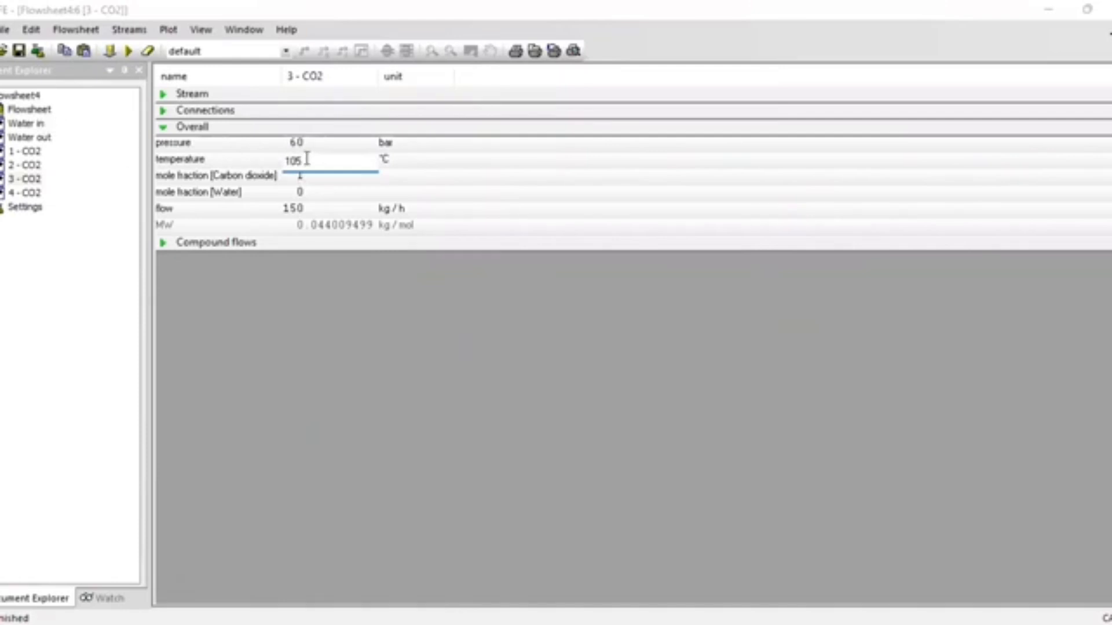
double_click(36, 110)
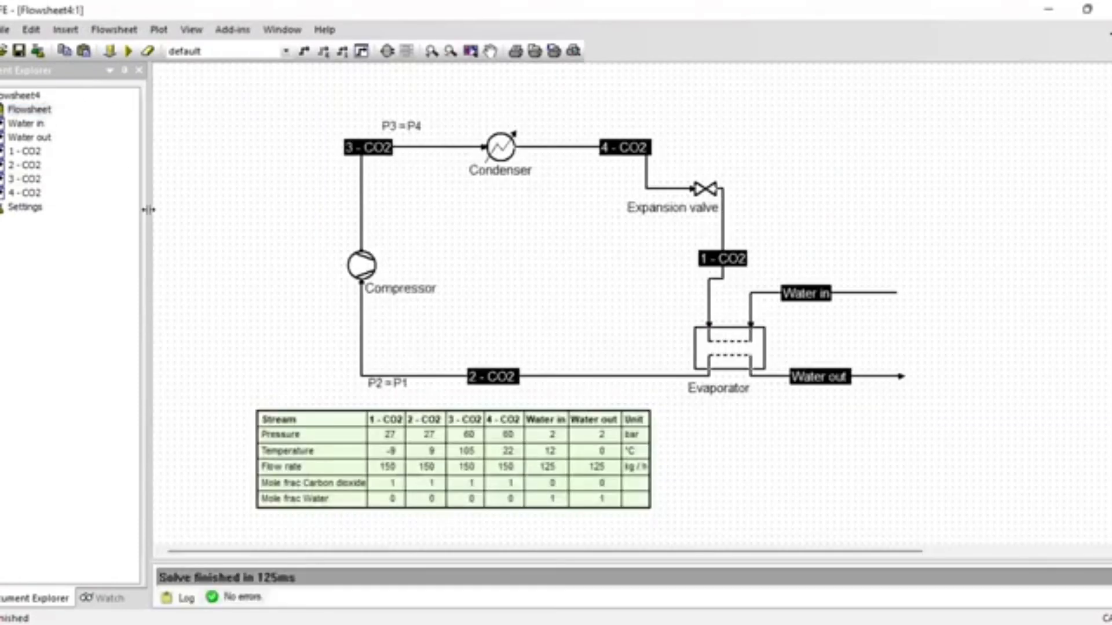
Change the evaporator's heat exchanger type to LMTD in counter-current mode and open its heat transfer value for editing.
double_click(728, 348)
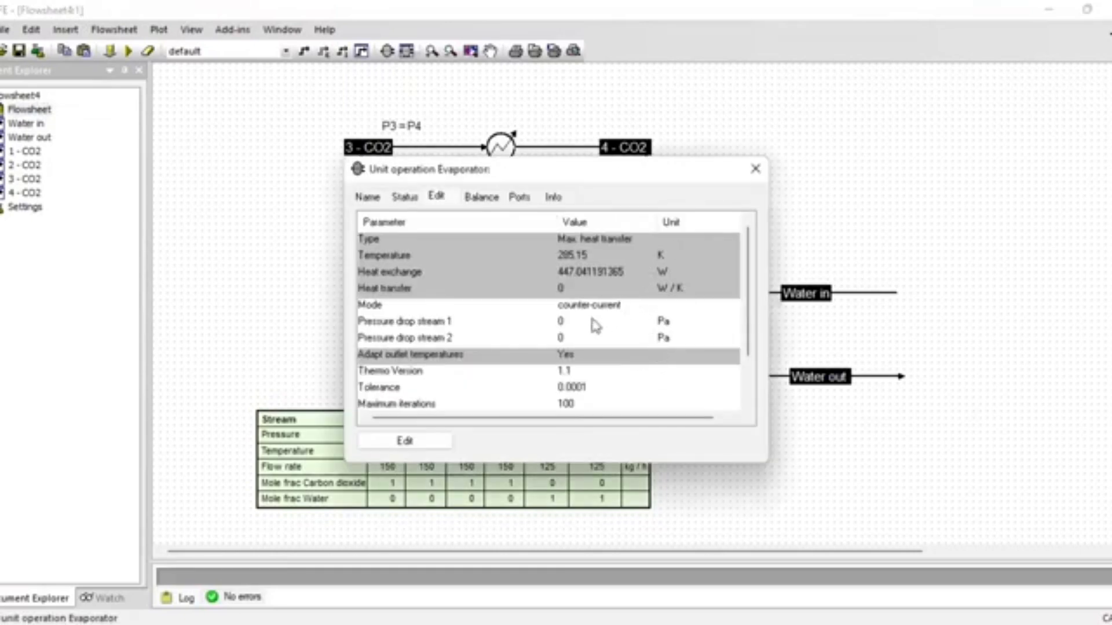
left_click(391, 441)
left_click(511, 246)
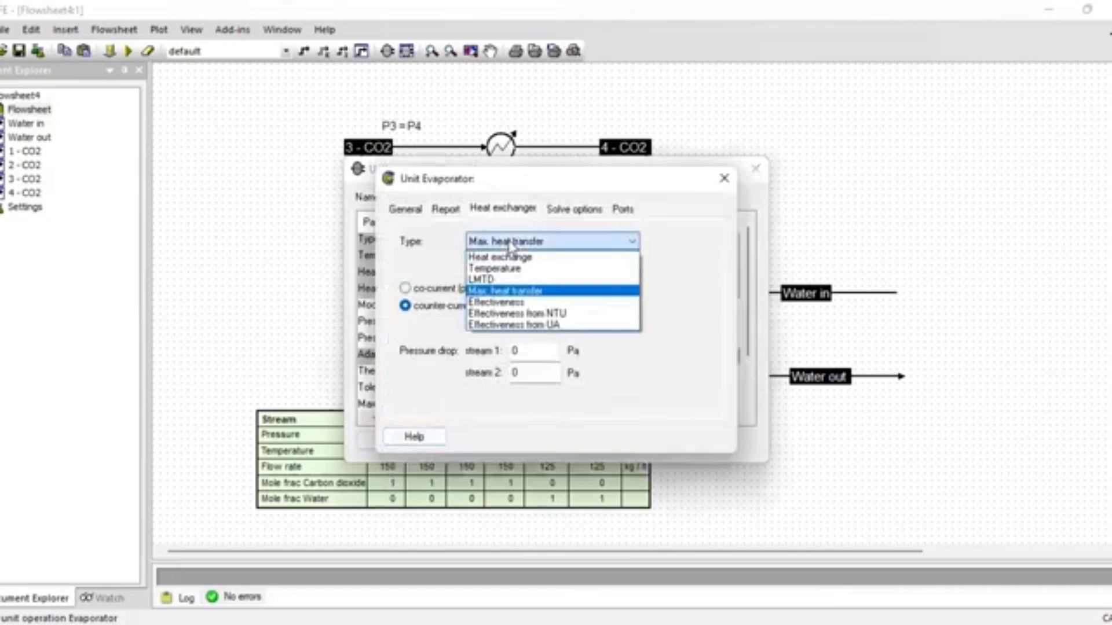
left_click(517, 280)
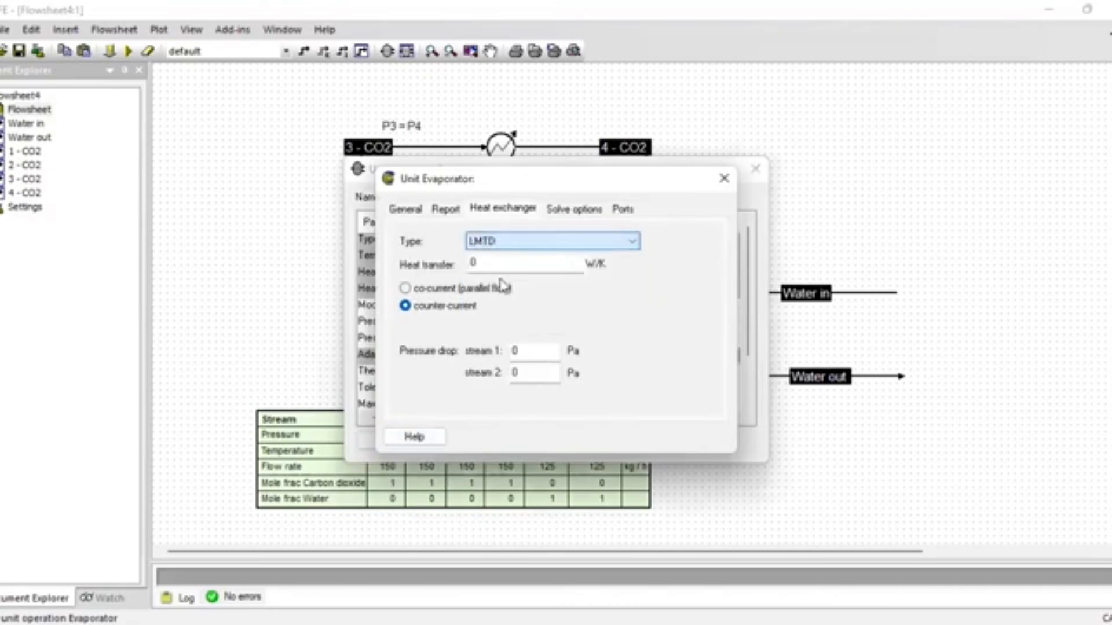
left_click(505, 265)
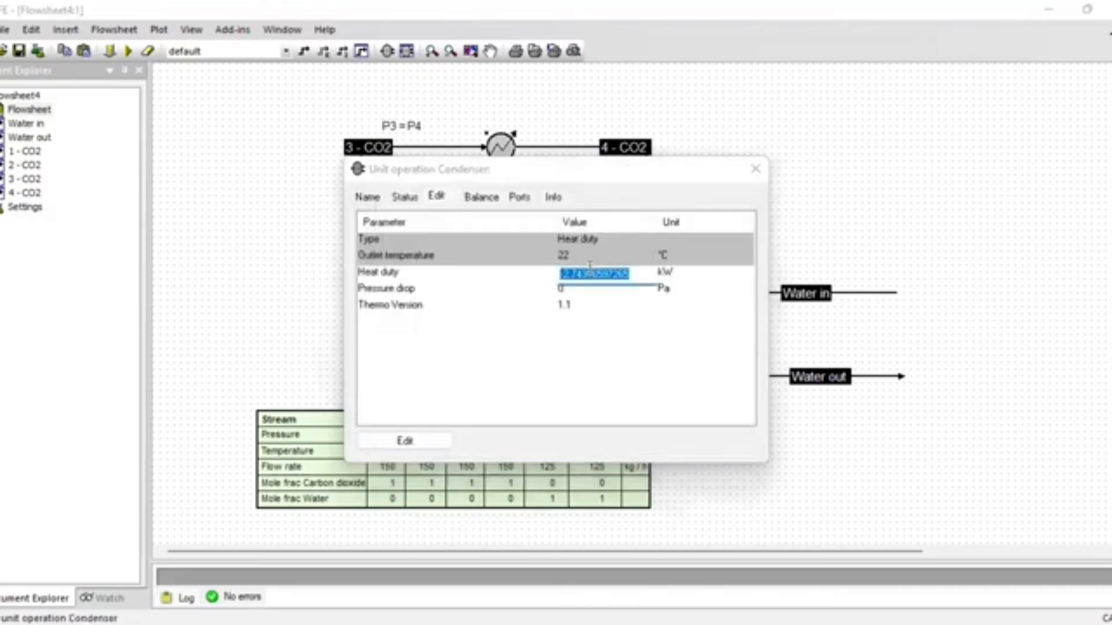
Set the condenser's heat duty to -5 kW and solve the flowsheet.
type("-5")
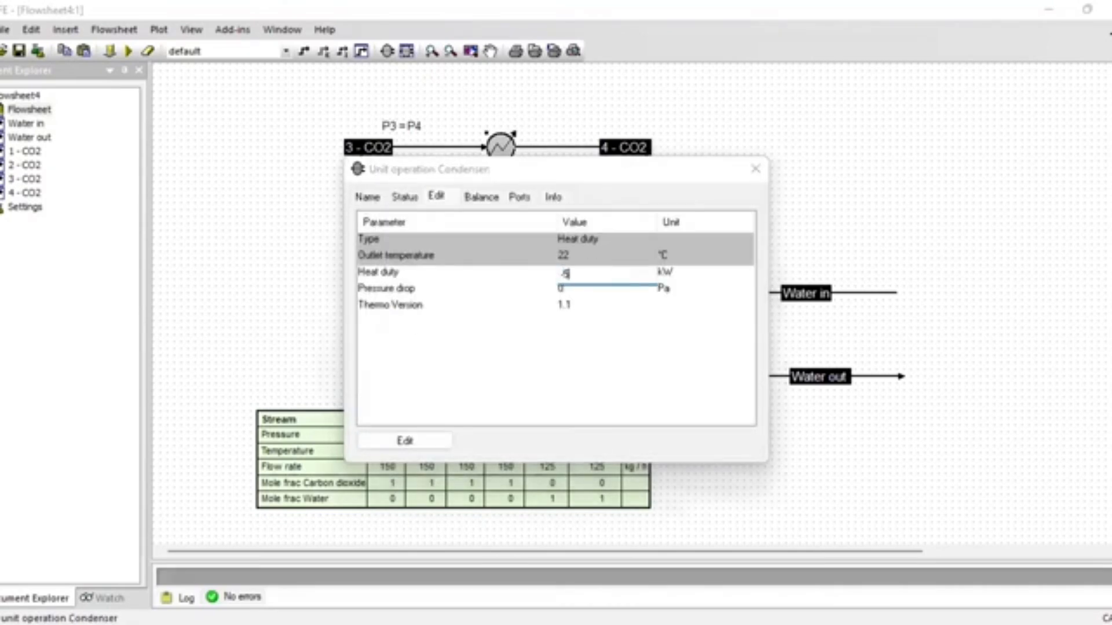
left_click(755, 168)
left_click(127, 53)
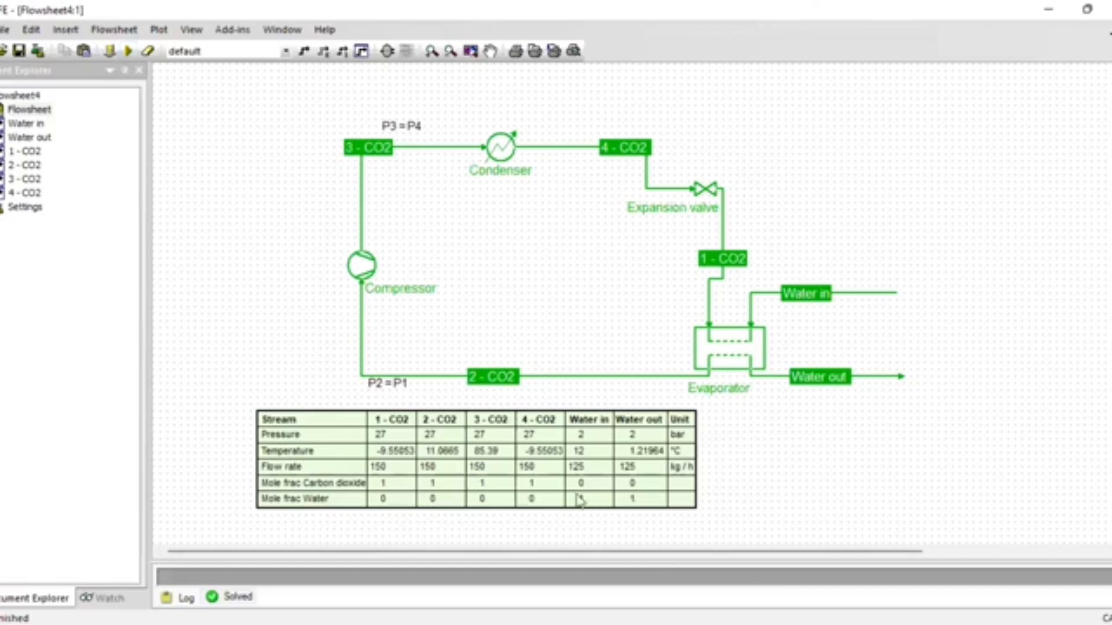
Set the flow of the Water in stream to 130 kg/h and return to the flowsheet.
type("130")
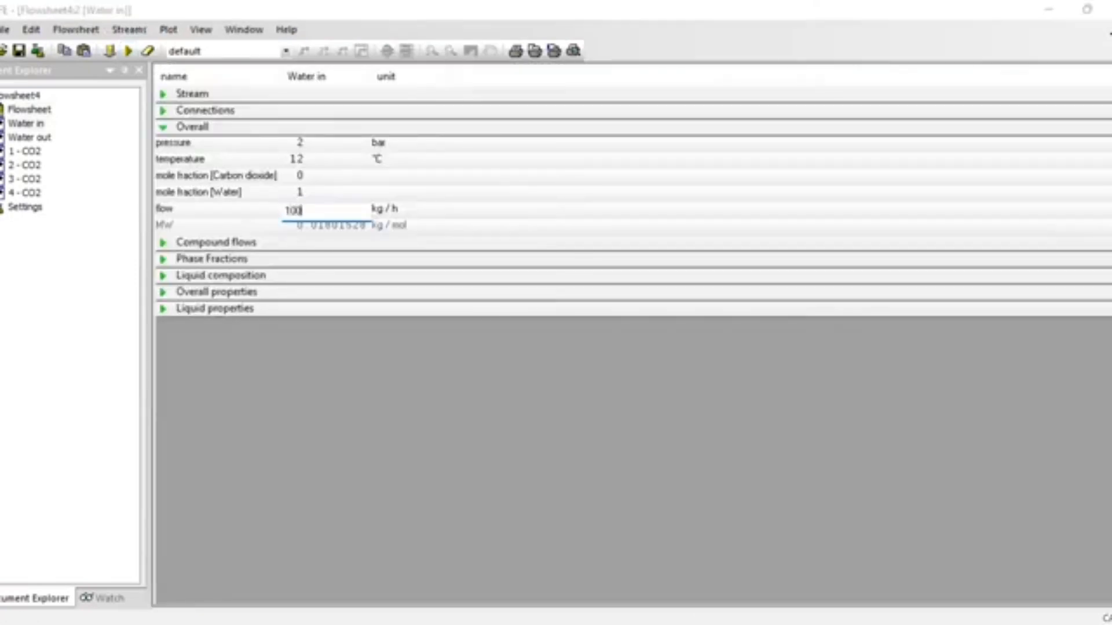
key("Return")
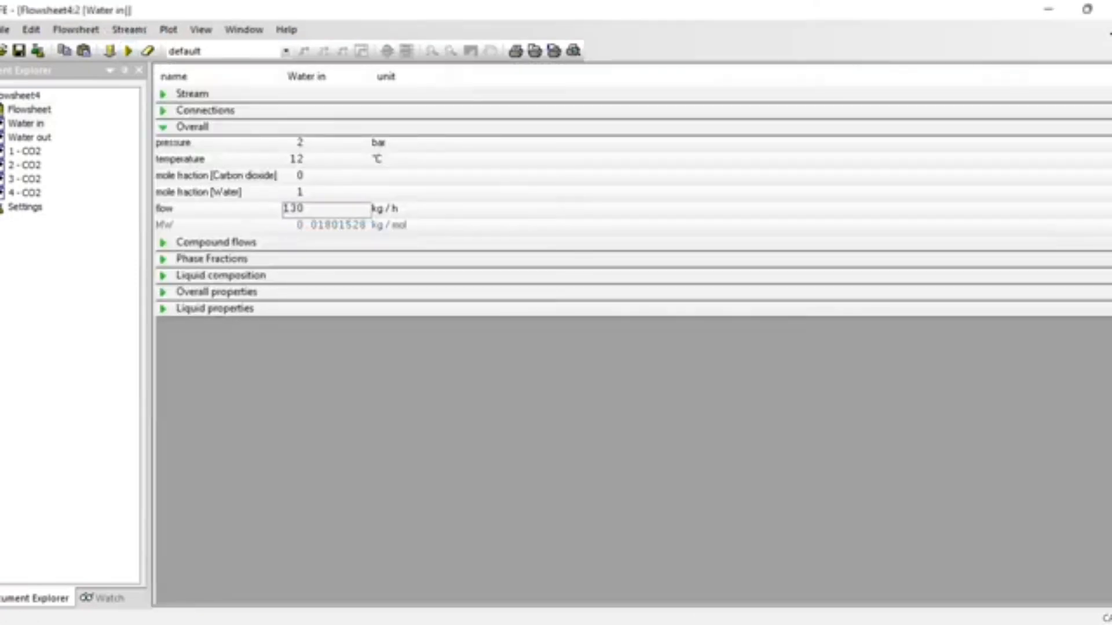
double_click(29, 110)
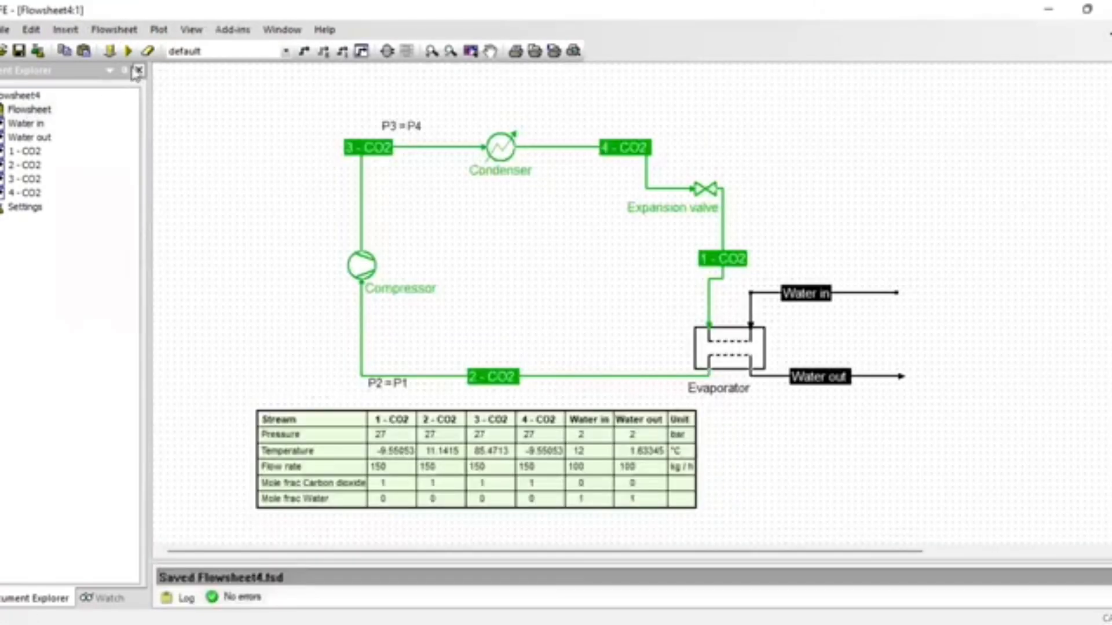
Set the flow of the Water in stream to 110 kg/h and solve the flowsheet.
left_click(128, 52)
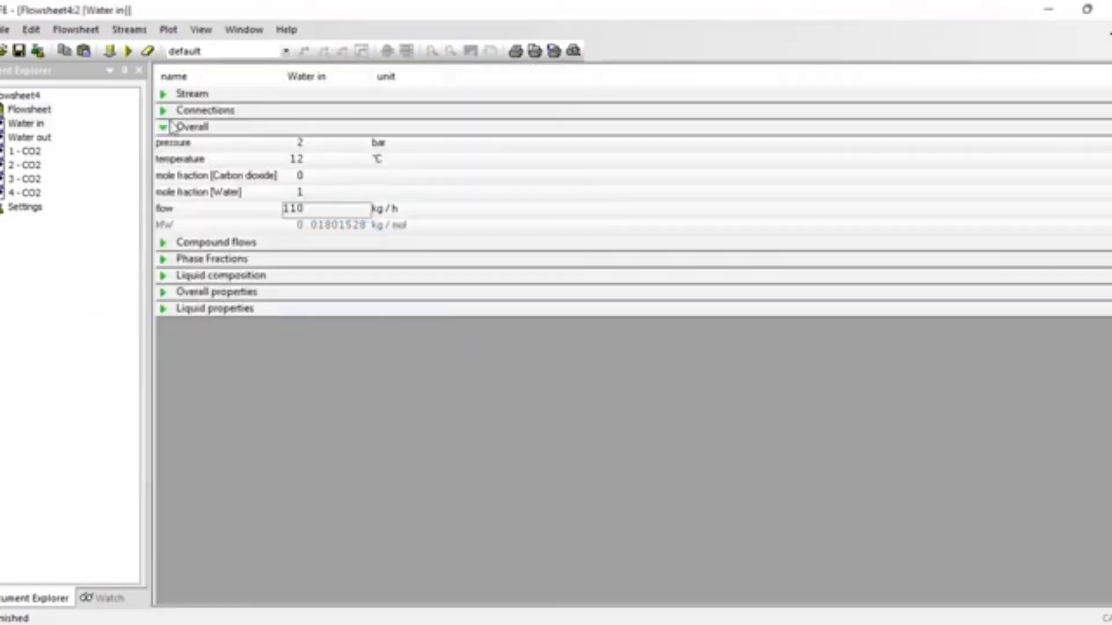
double_click(30, 108)
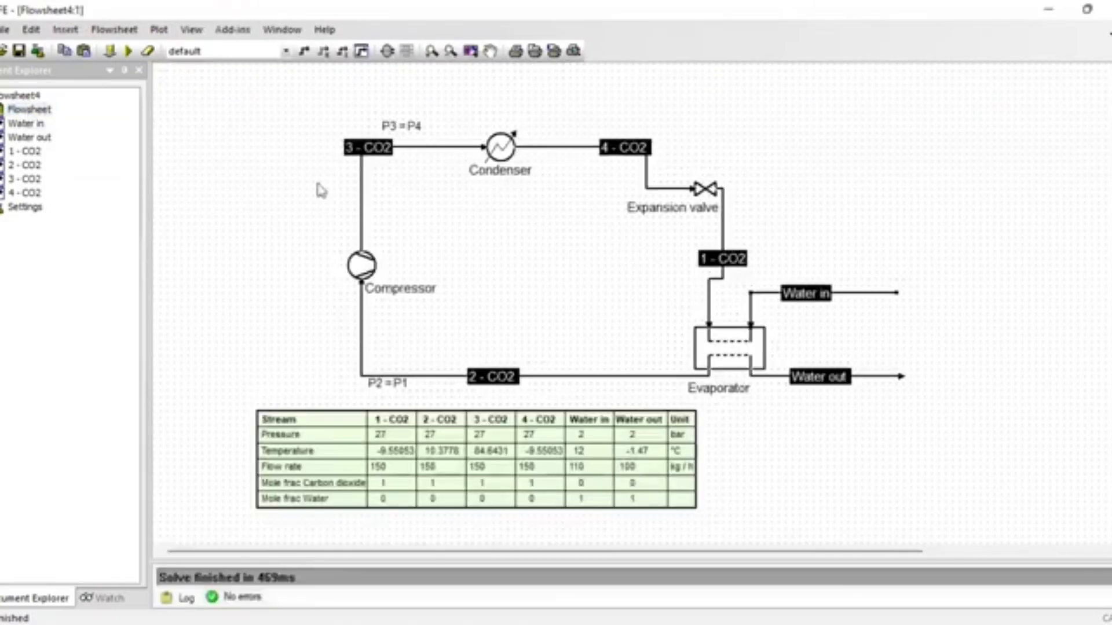
left_click(129, 51)
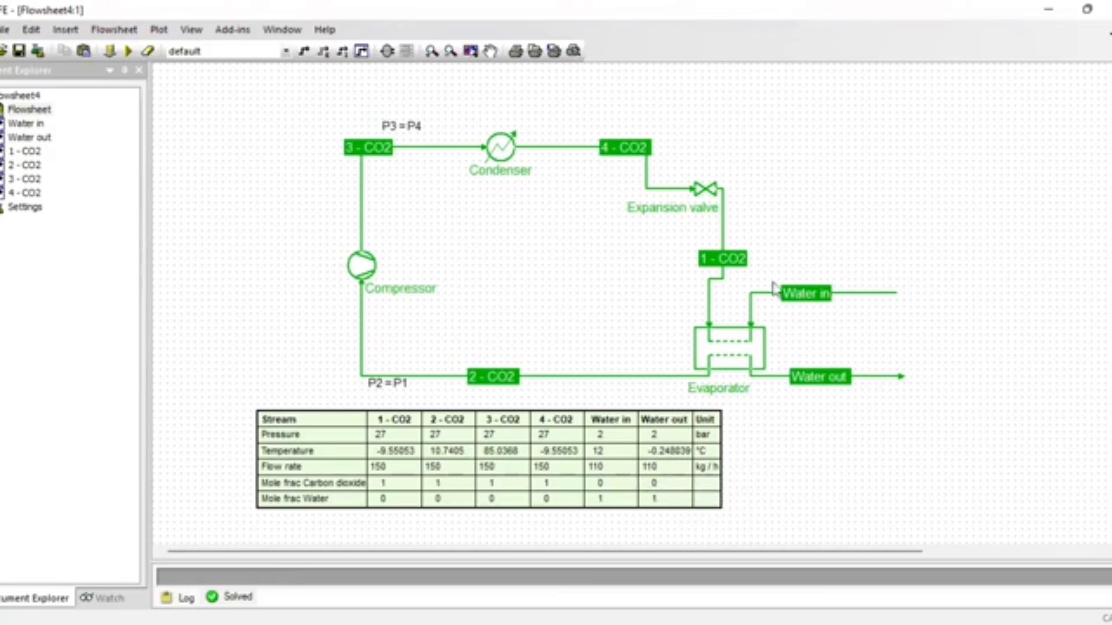
Set the compressor's energy demand to 3.2 kW and solve the flowsheet with the new value.
mouse_move(753, 384)
left_click(371, 277)
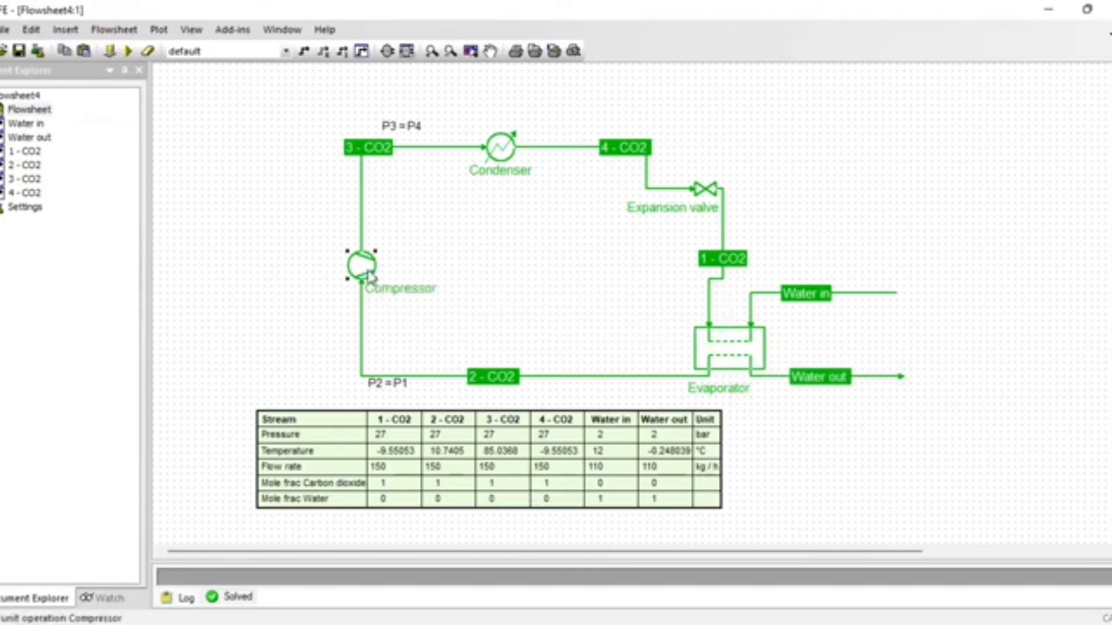
double_click(371, 277)
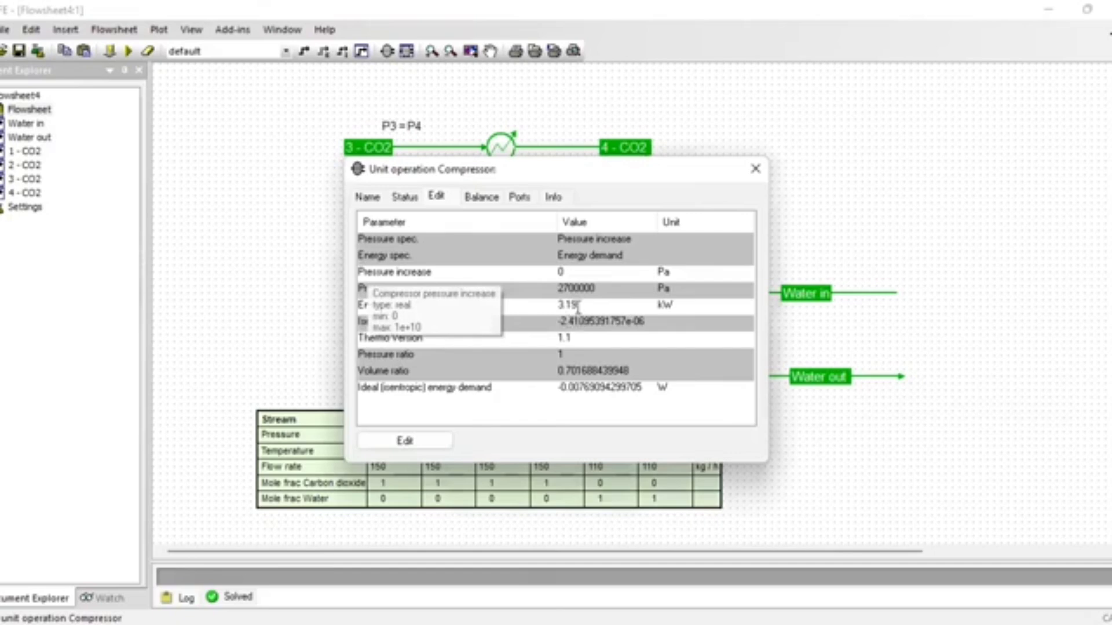
left_click(603, 311)
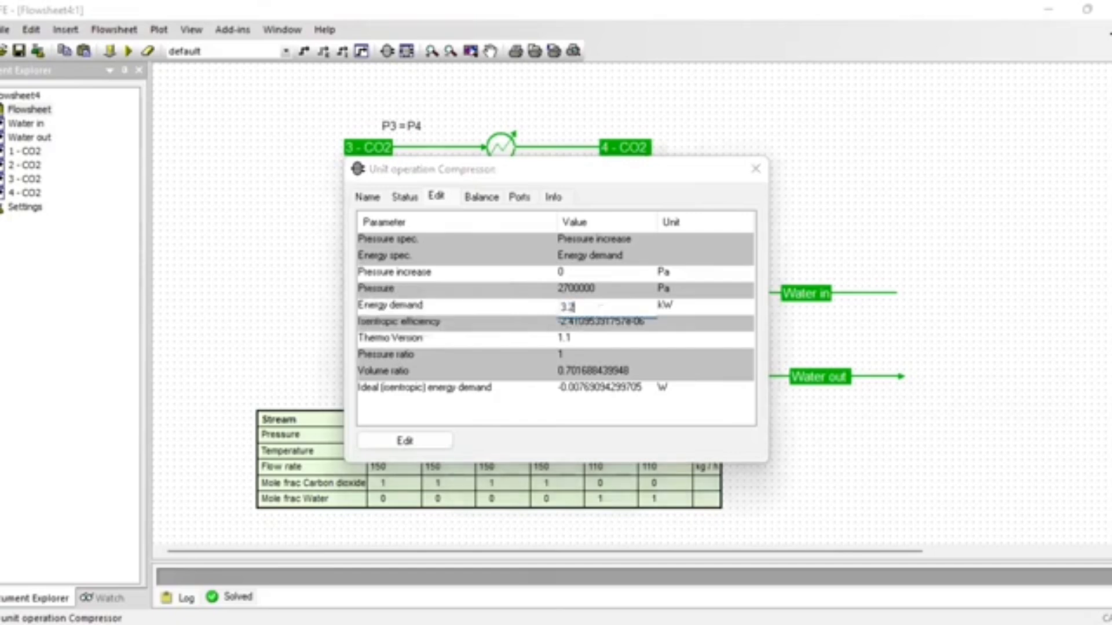
key("Return")
left_click(755, 170)
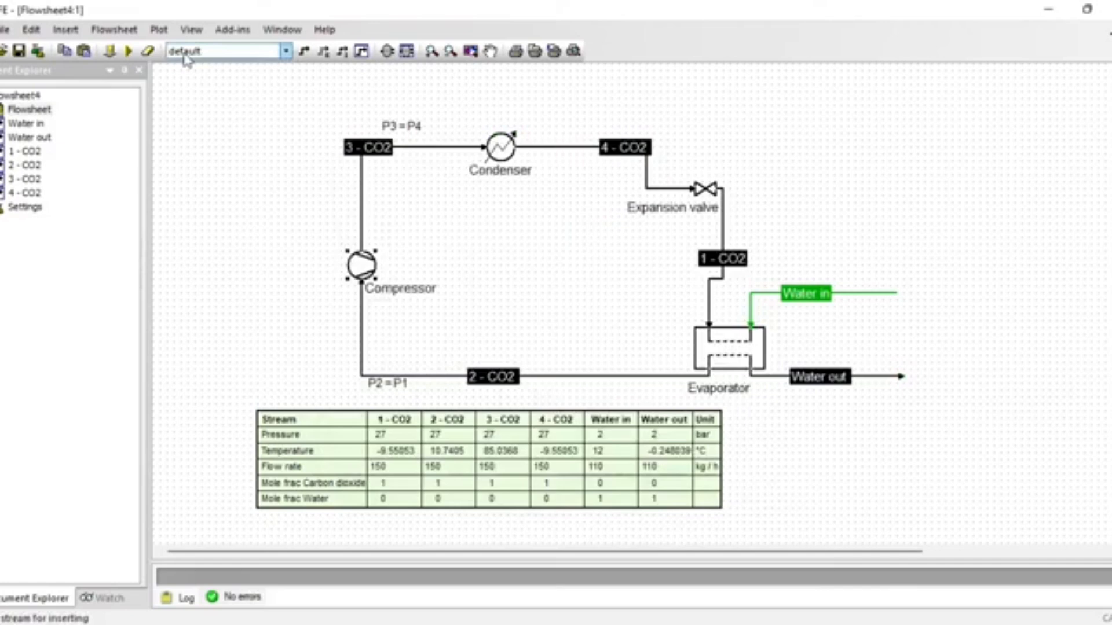
left_click(127, 53)
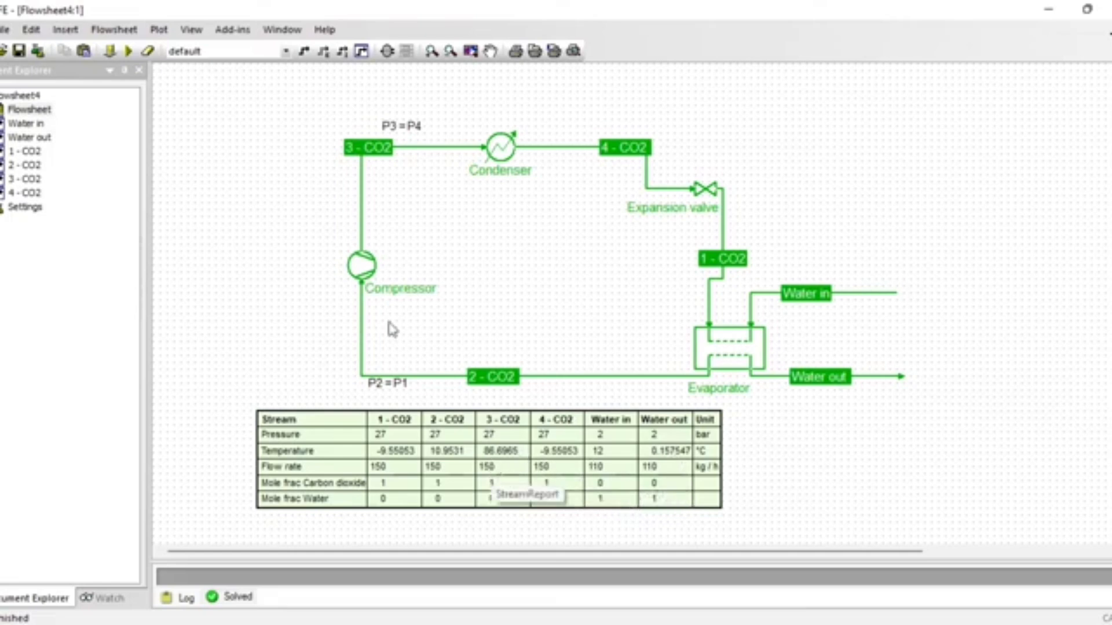
Reopen the compressor's parameters, re-enter 3.2 kW as the energy demand and return to the flowsheet.
left_click(361, 266)
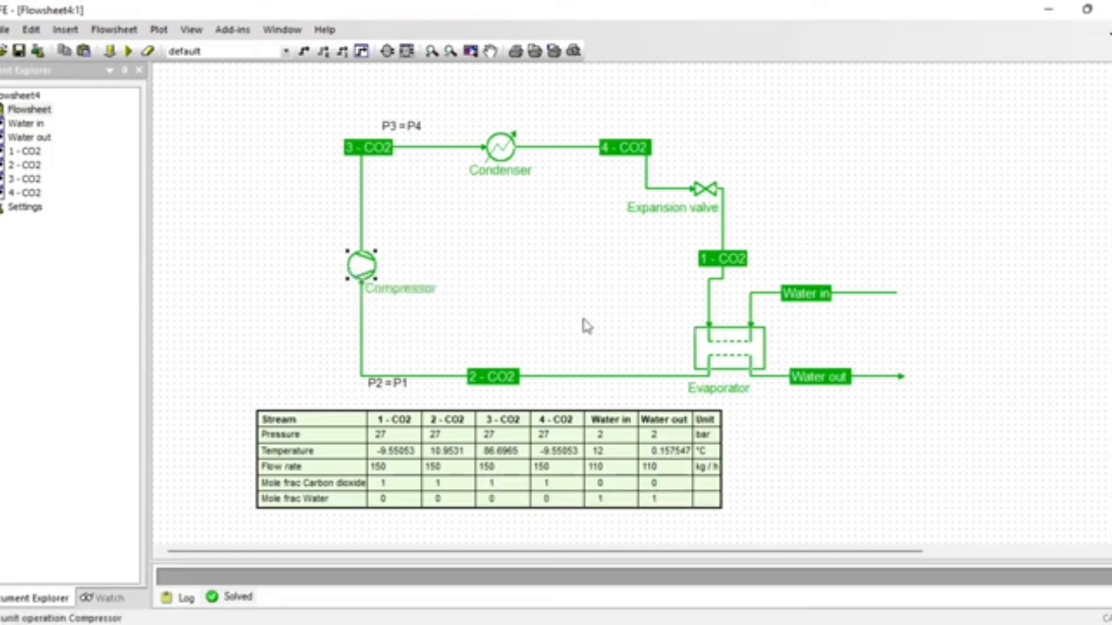
left_click(595, 304)
type("3")
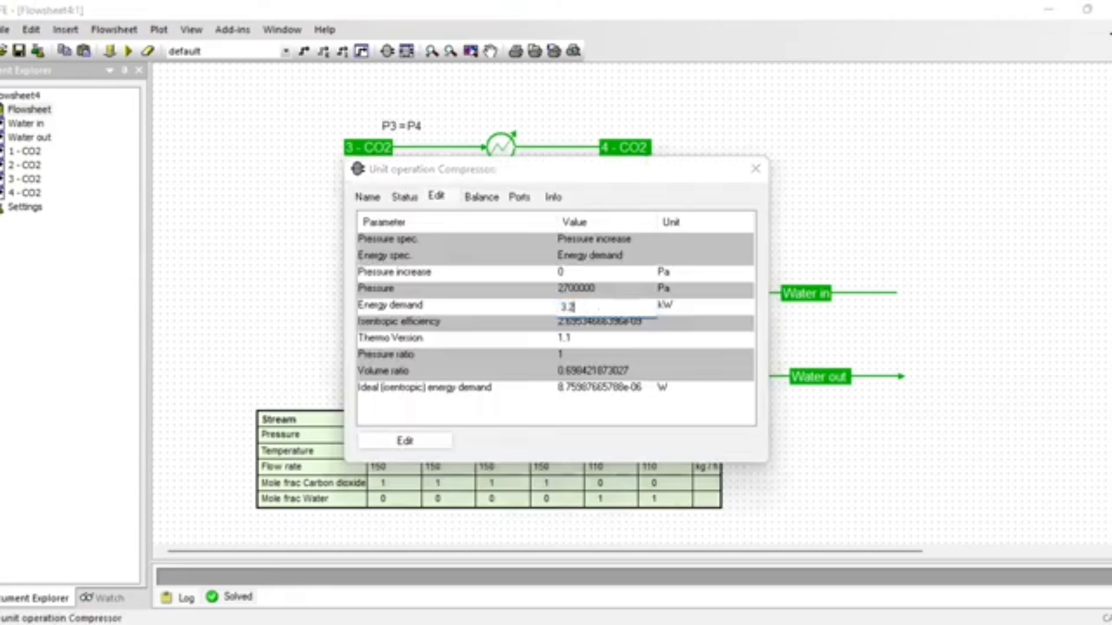
type(".2")
key("Return")
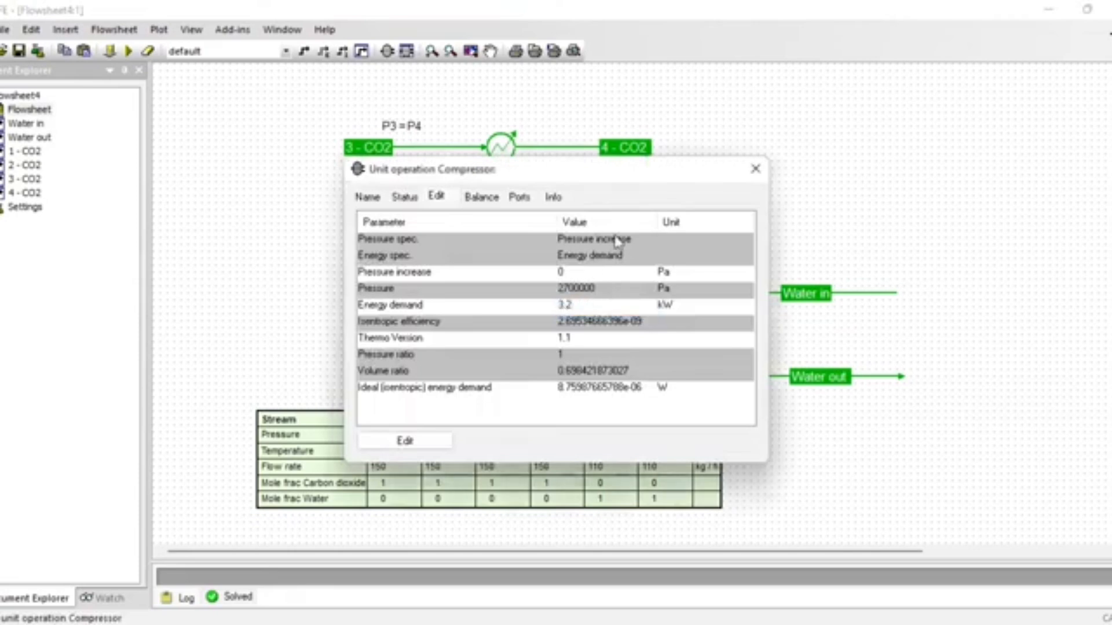
left_click(754, 171)
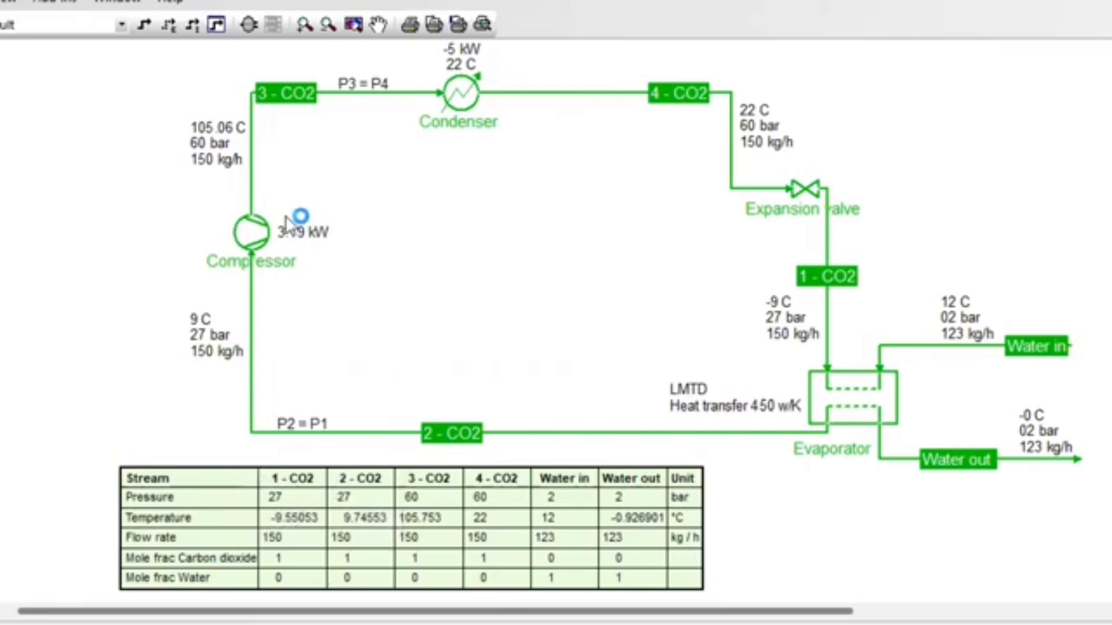
Examine the stream conditions around the completed cycle, from the compressor through the condenser and expansion valve to the evaporator's water inlet and outlet.
mouse_move(255, 442)
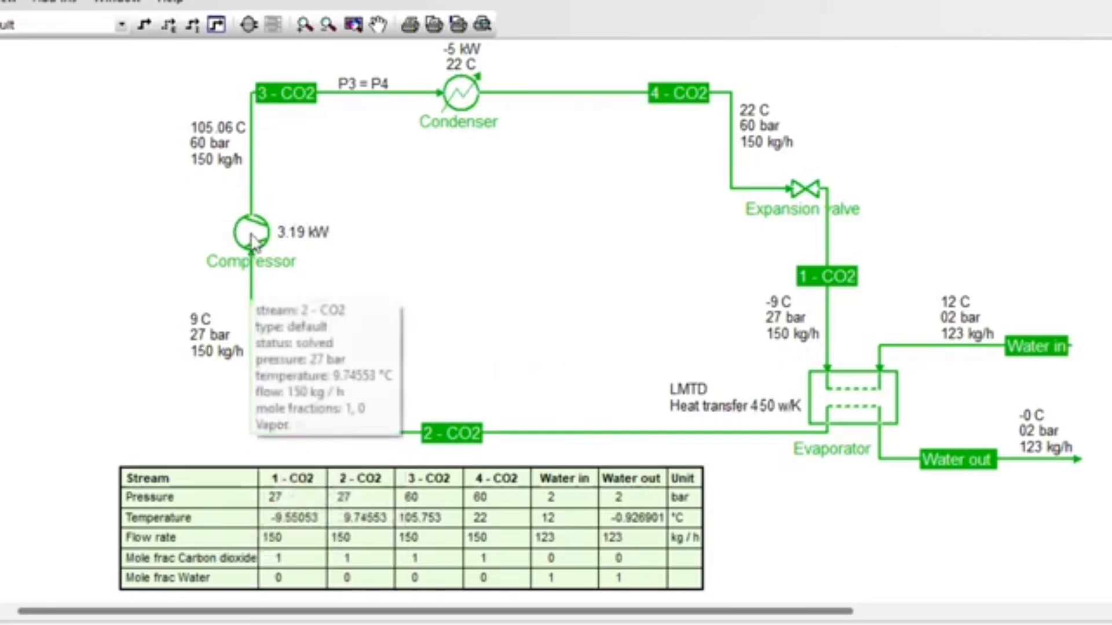
mouse_move(252, 210)
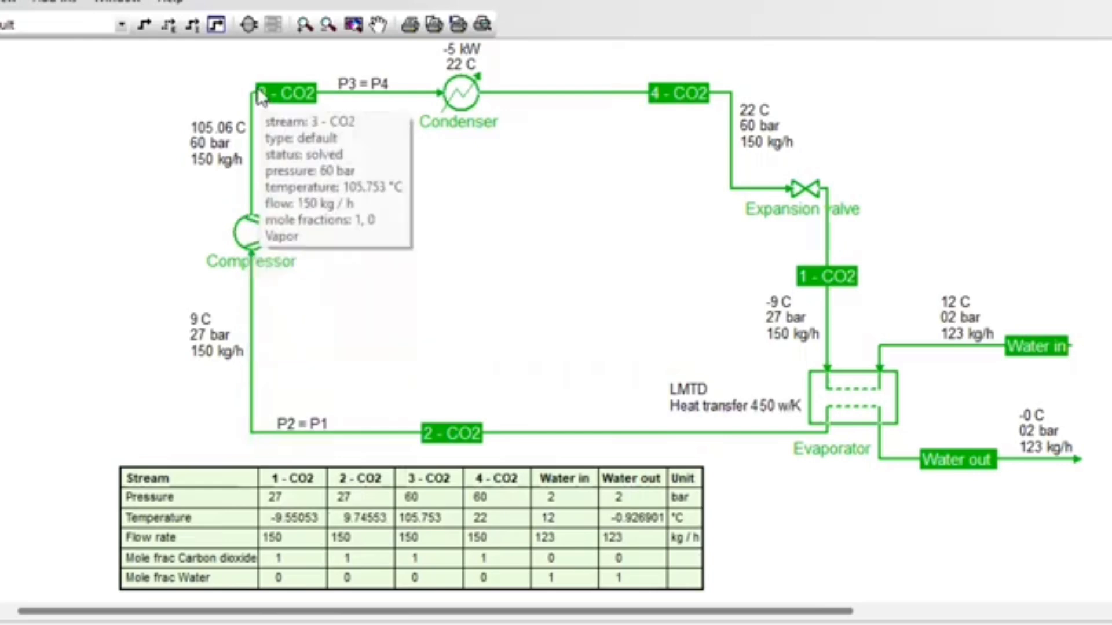
mouse_move(291, 101)
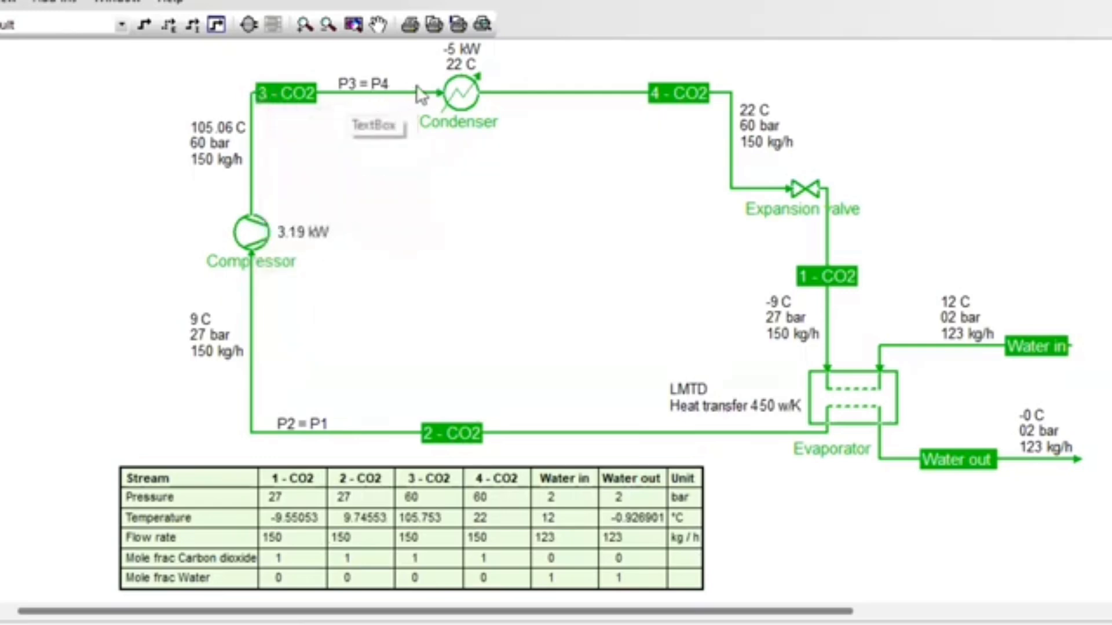
mouse_move(508, 100)
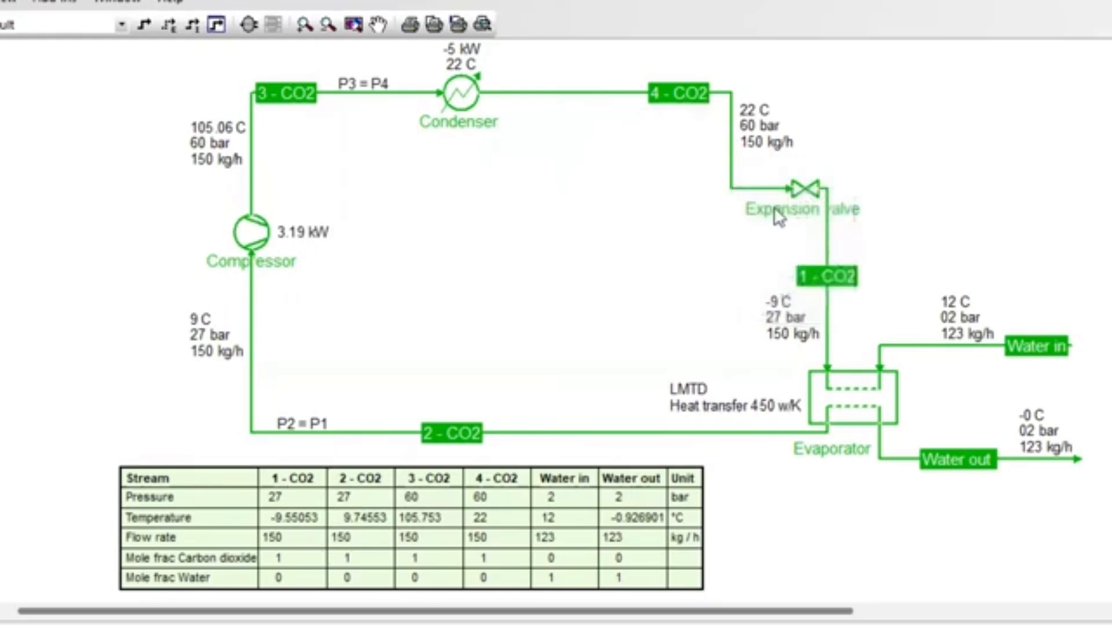
mouse_move(832, 251)
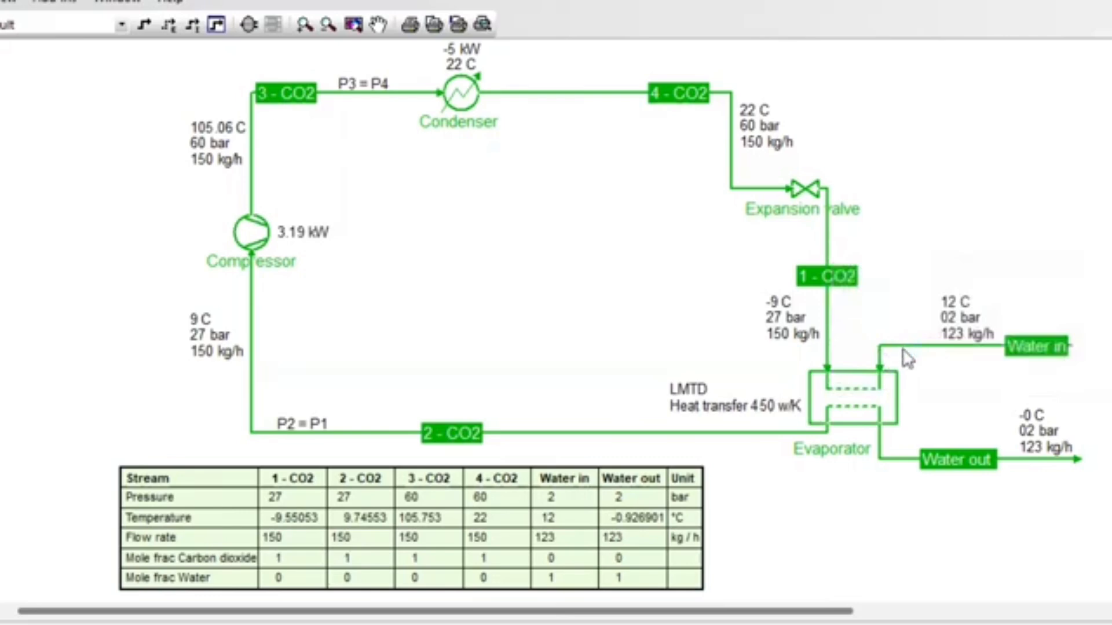
mouse_move(907, 358)
mouse_move(908, 466)
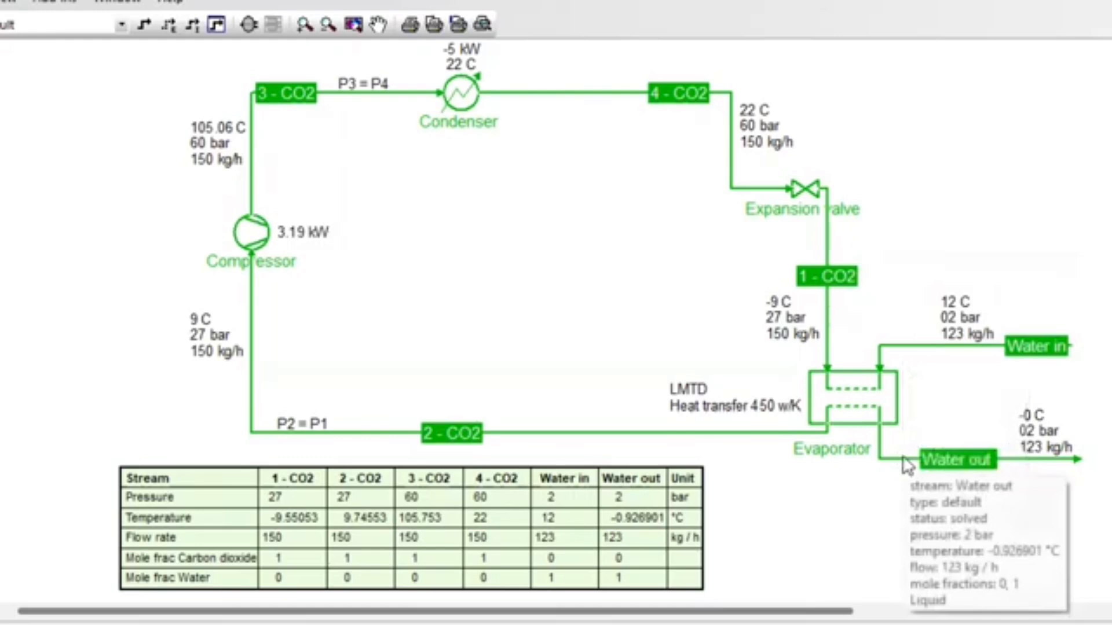